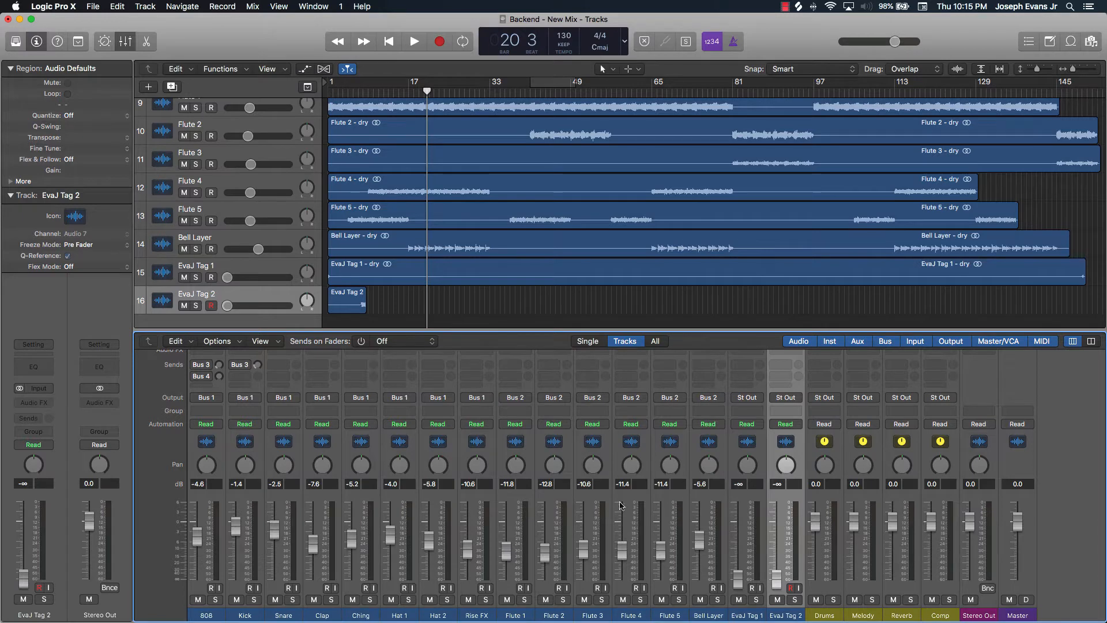
Insert a Channel EQ on the 808 channel, enlarge and reposition its plug-in window, then close it
scroll(585, 521, "up", 5)
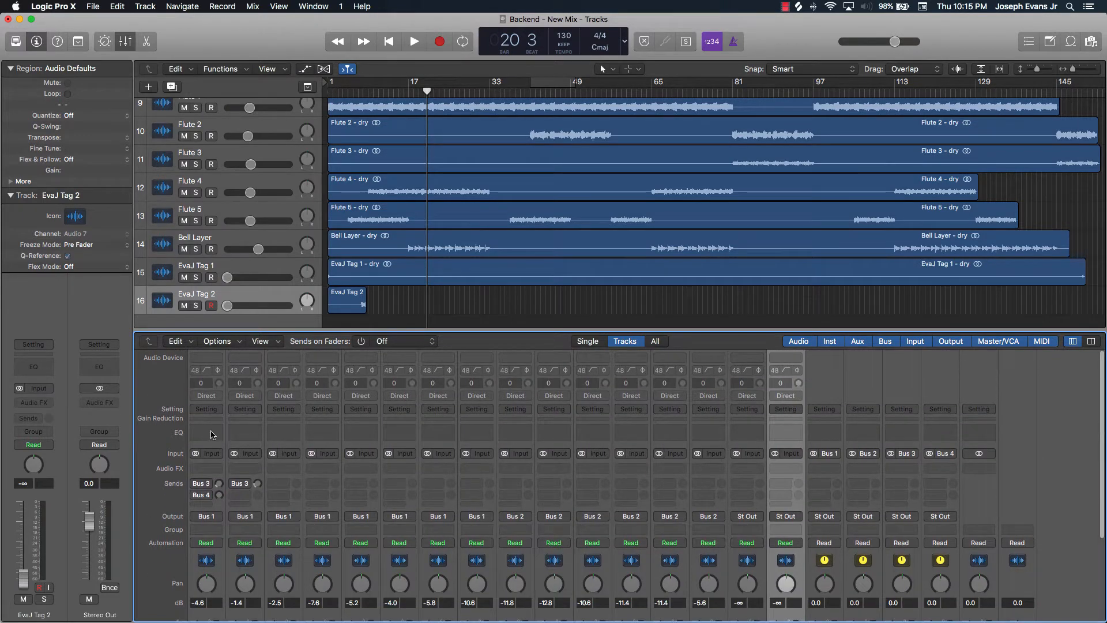
left_click(212, 434)
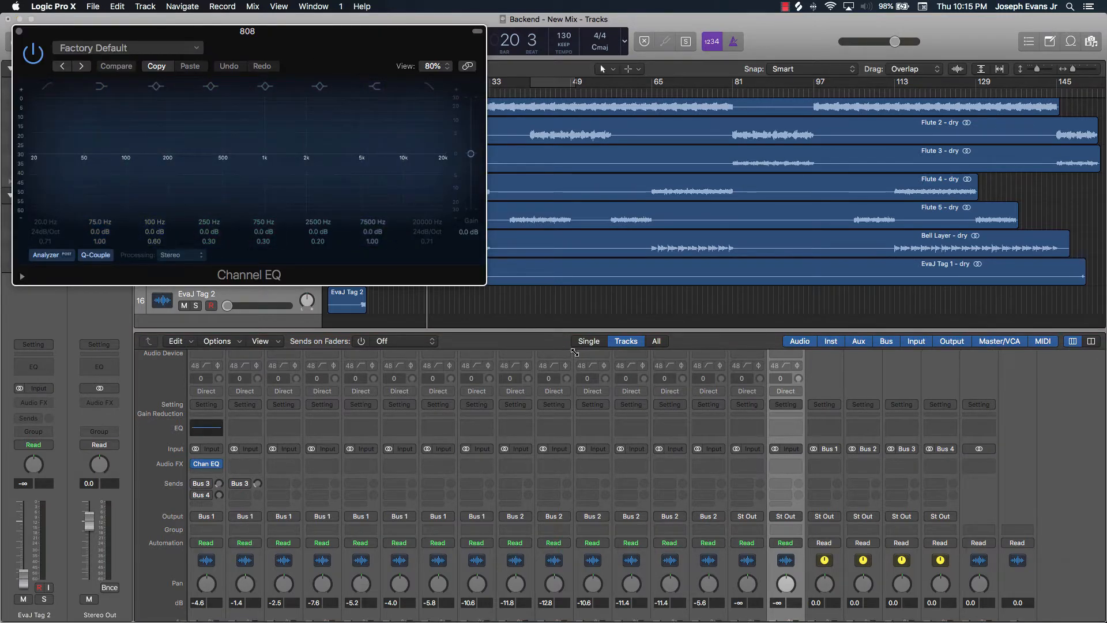
left_click_drag(575, 352, 963, 475)
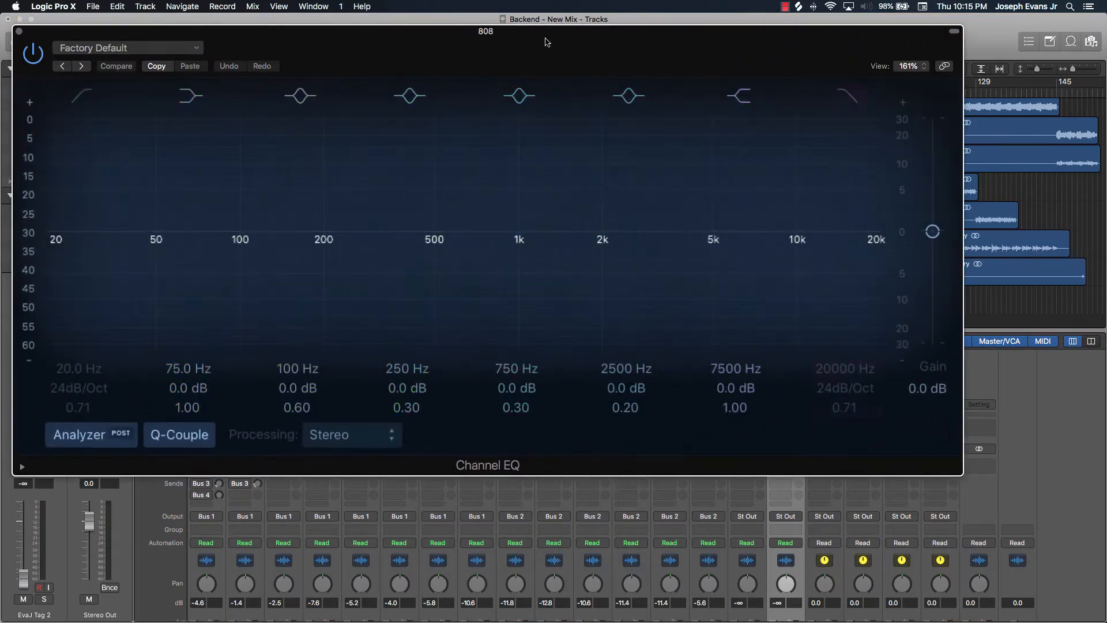
left_click_drag(546, 42, 586, 94)
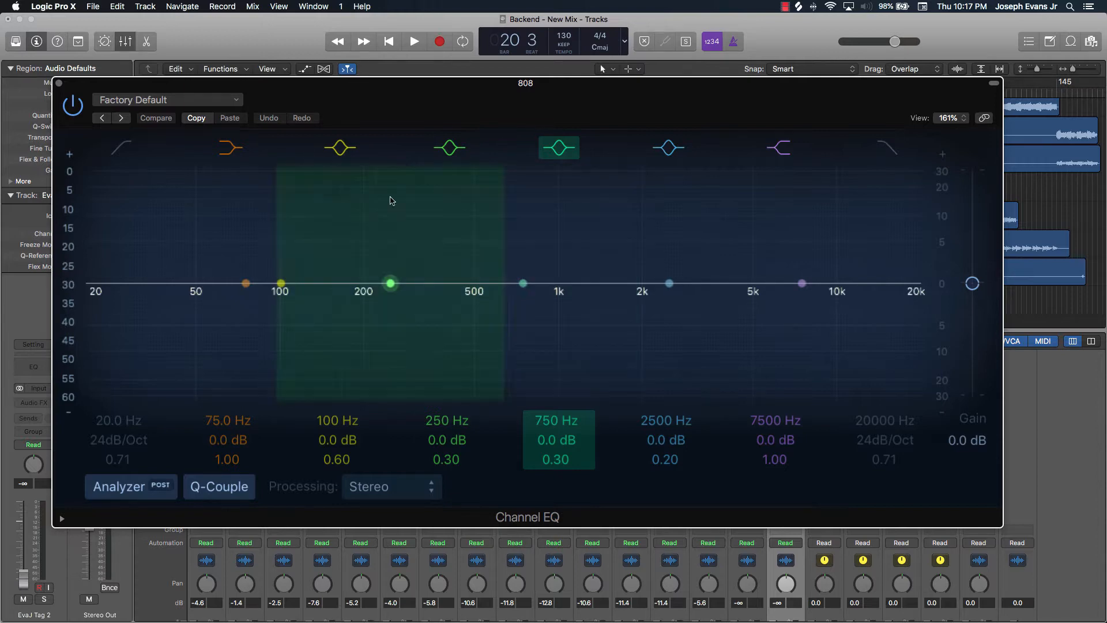
left_click(73, 105)
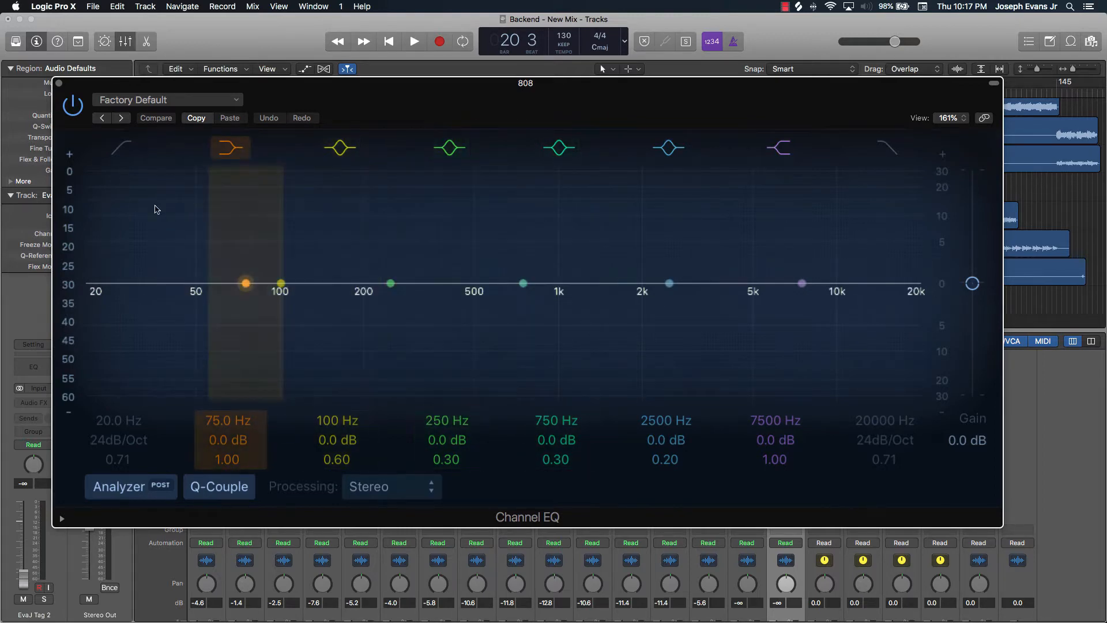
left_click(60, 85)
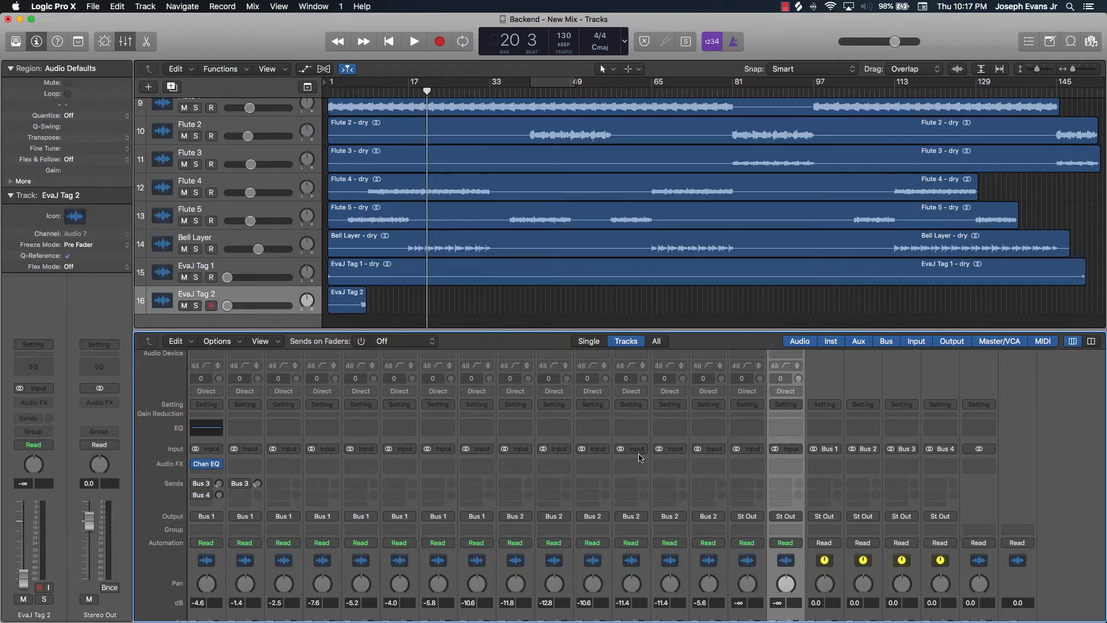
Select the Flute 1 track and solo it
scroll(461, 450, "down", 5)
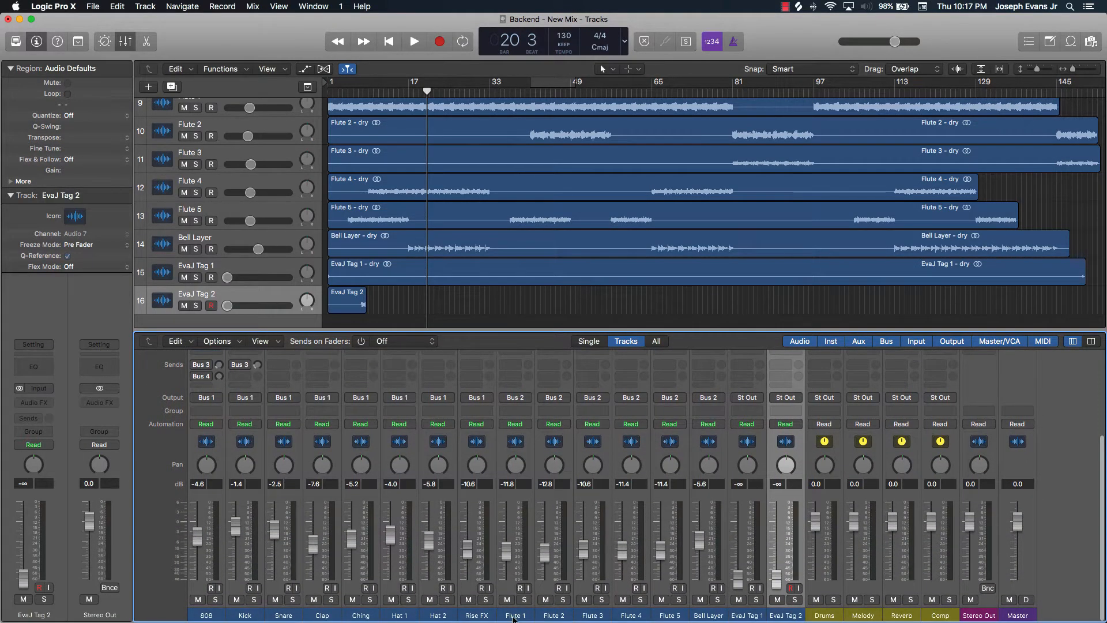
left_click(515, 616)
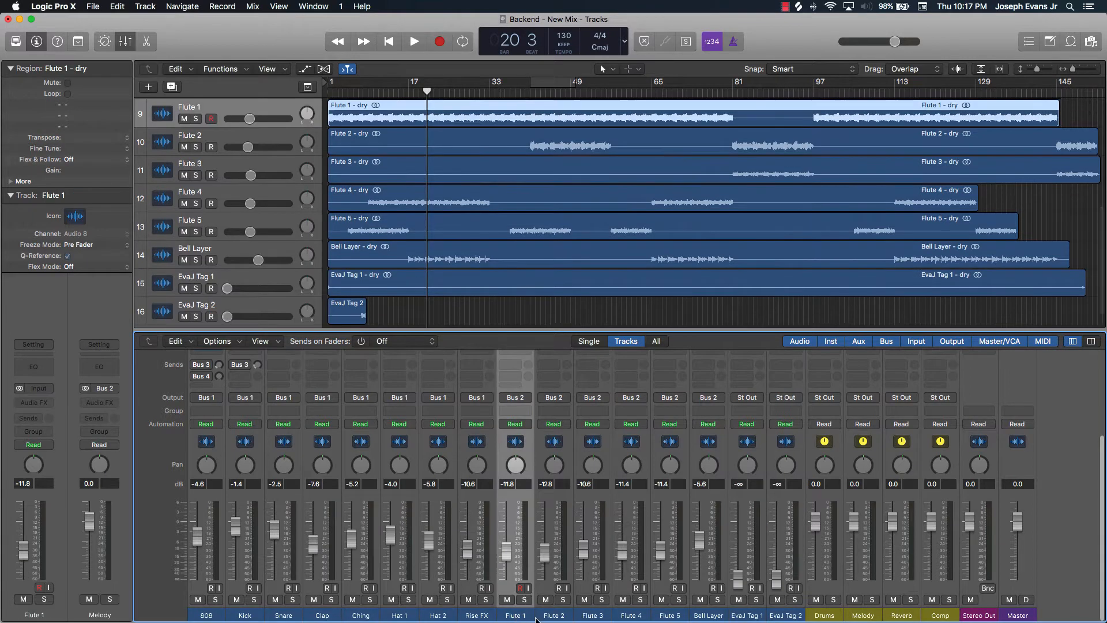
left_click(524, 600)
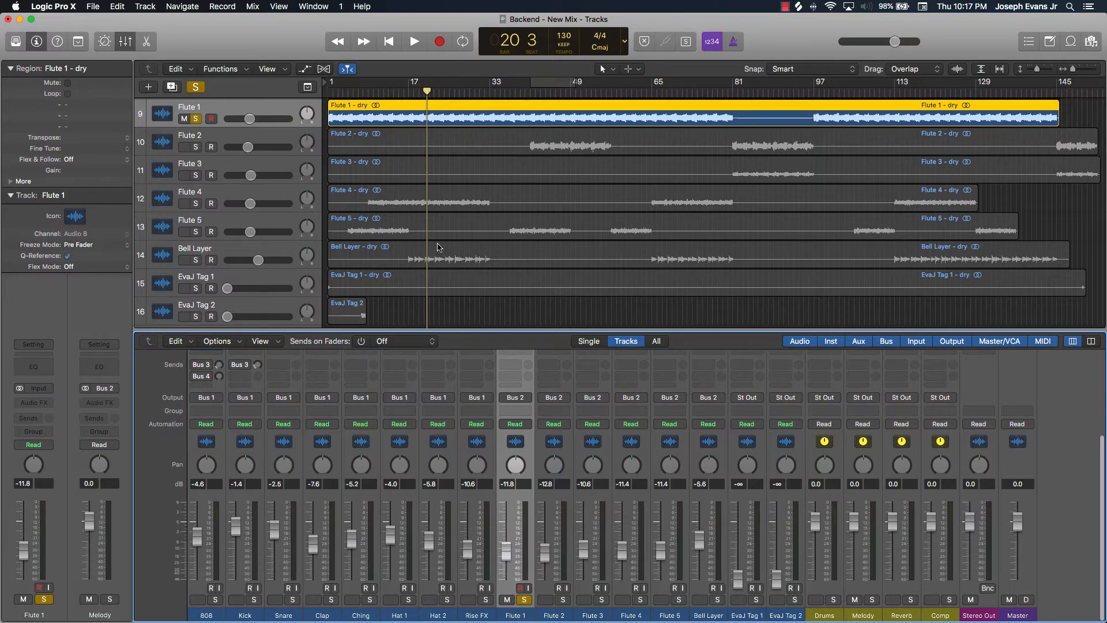
Solo the 808 track as well
scroll(441, 251, "down", 1)
scroll(442, 251, "up", 6)
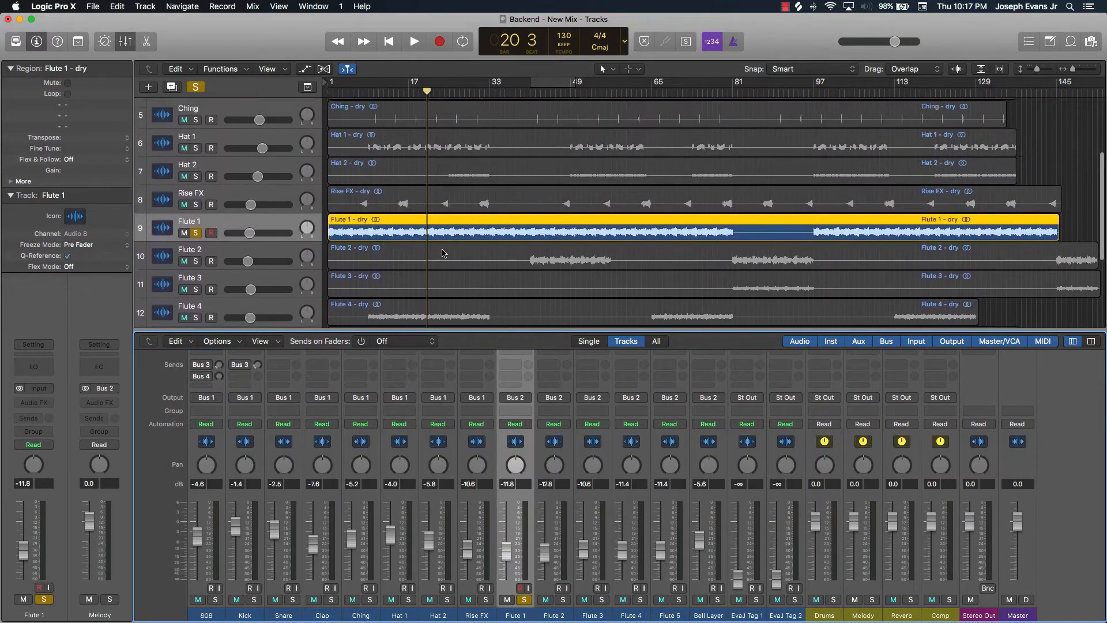
scroll(442, 251, "up", 5)
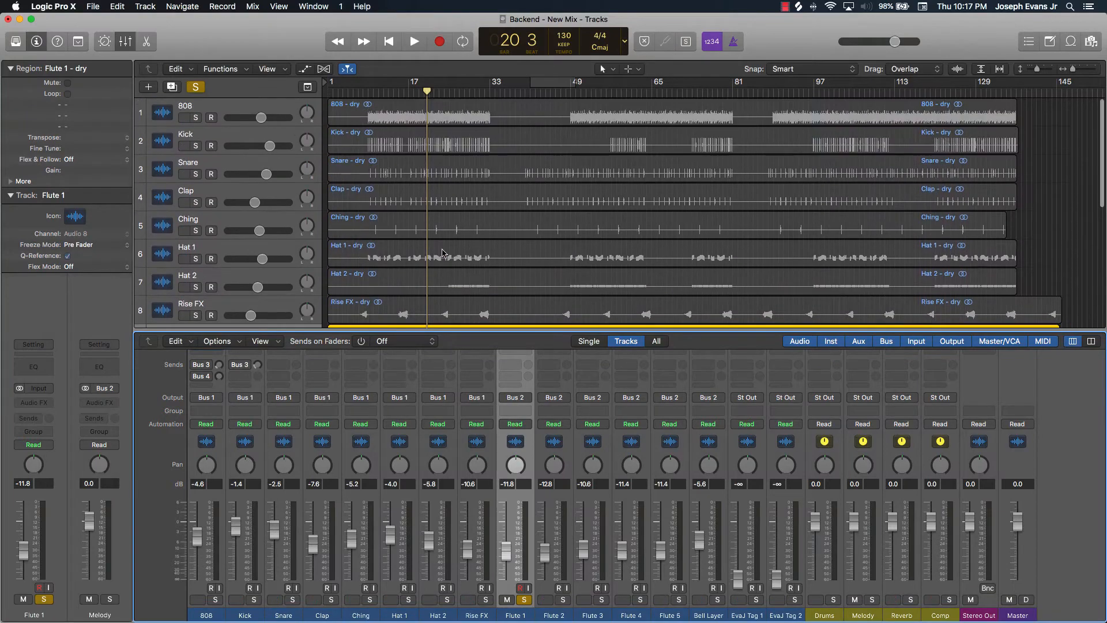
scroll(442, 251, "down", 4)
scroll(443, 252, "up", 3)
left_click(196, 118)
scroll(372, 173, "down", 7)
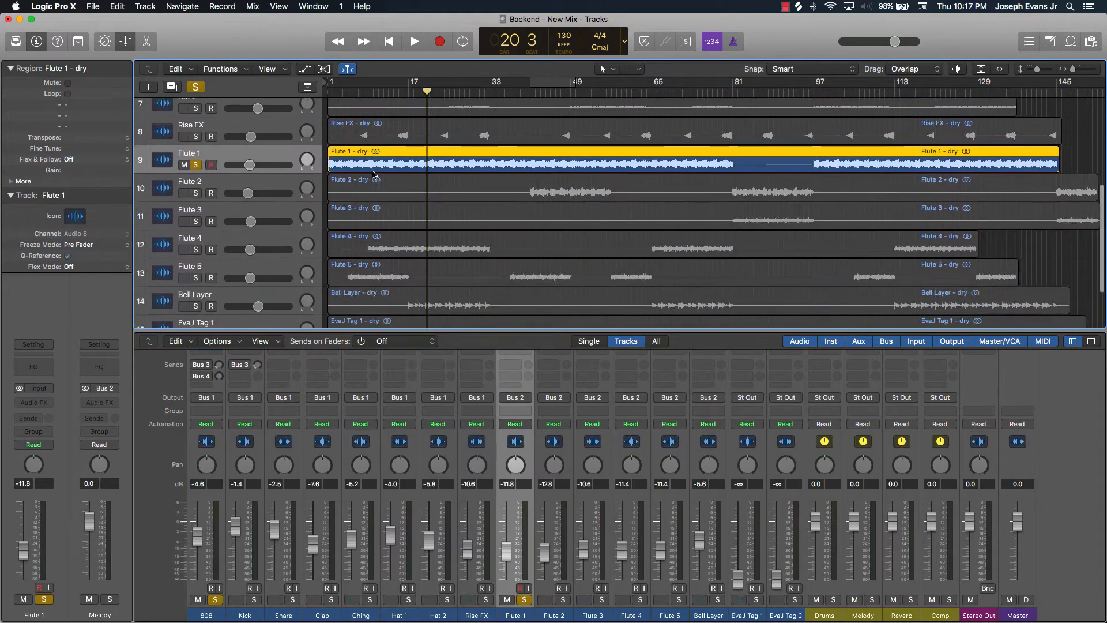
scroll(372, 173, "up", 7)
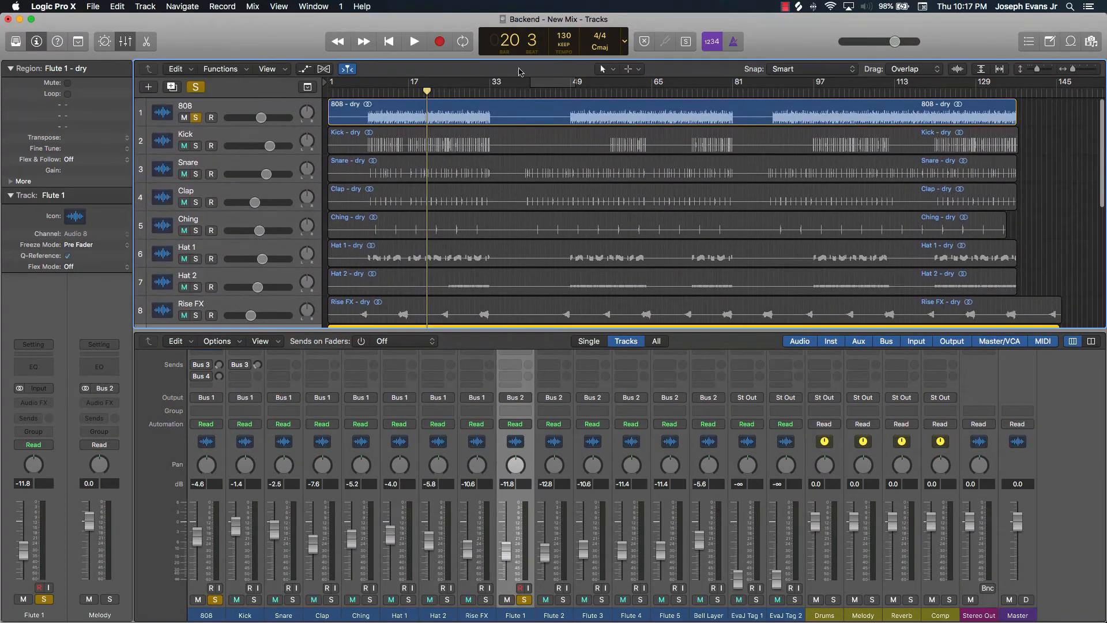
Set a cycle region from bar 25 to 33 and start playback
left_click(556, 81)
left_click_drag(557, 82, 471, 87)
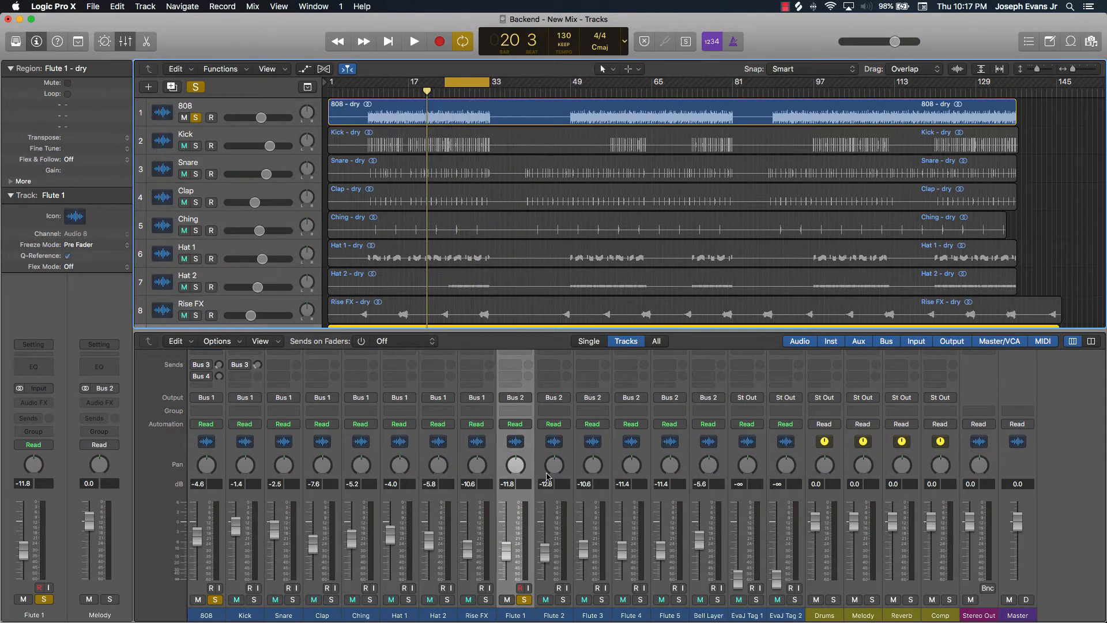
key("space")
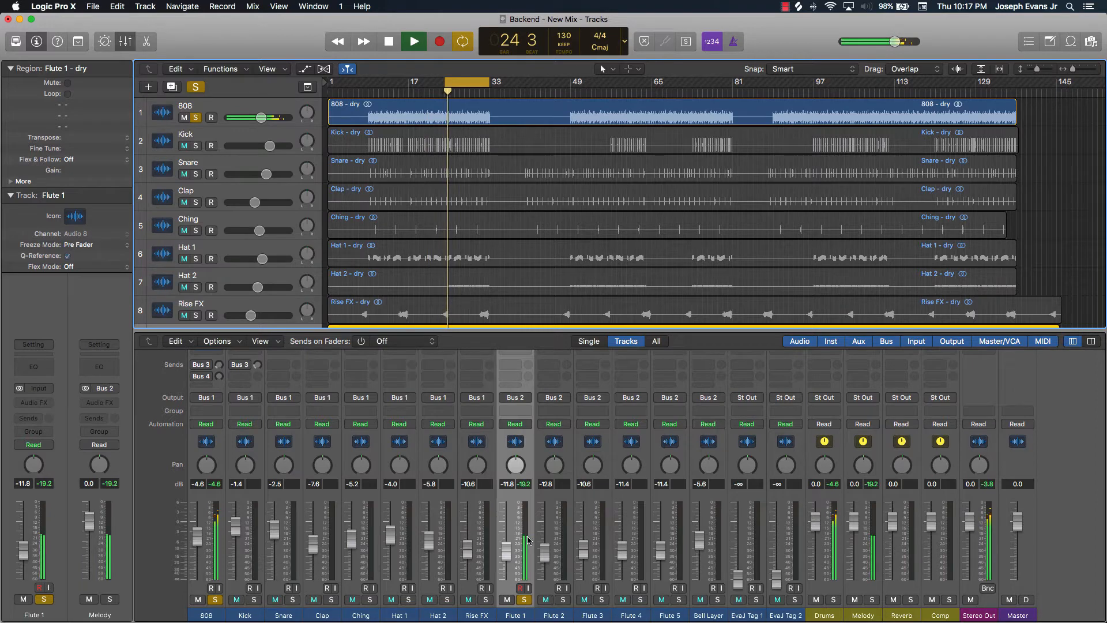
Insert a Channel EQ on the Flute 1 channel and shrink and move its window
scroll(505, 531, "up", 5)
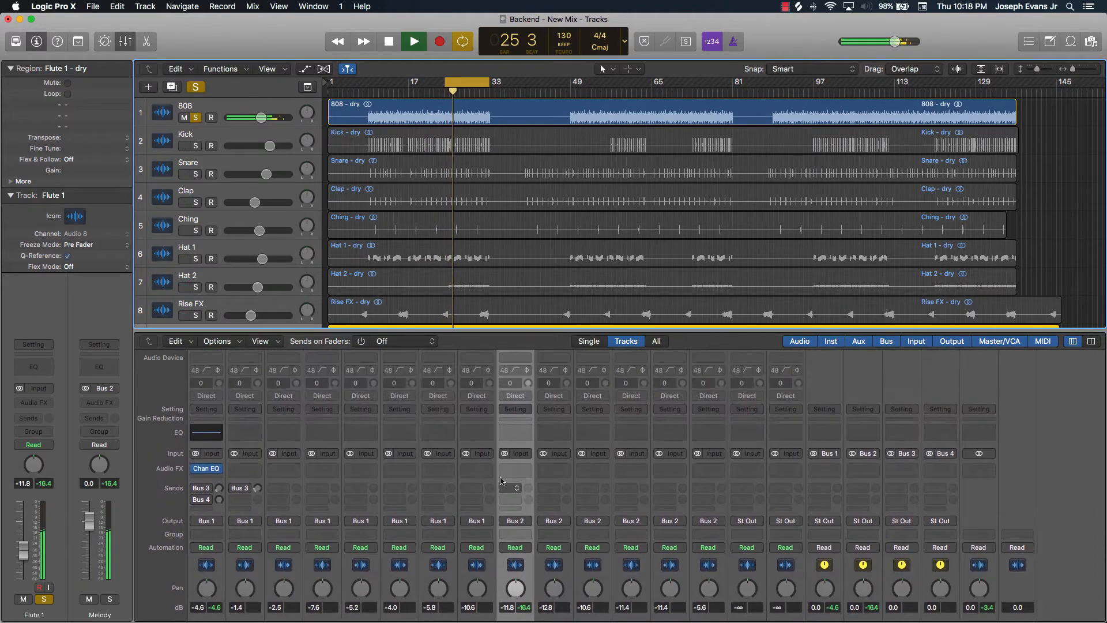
left_click(511, 435)
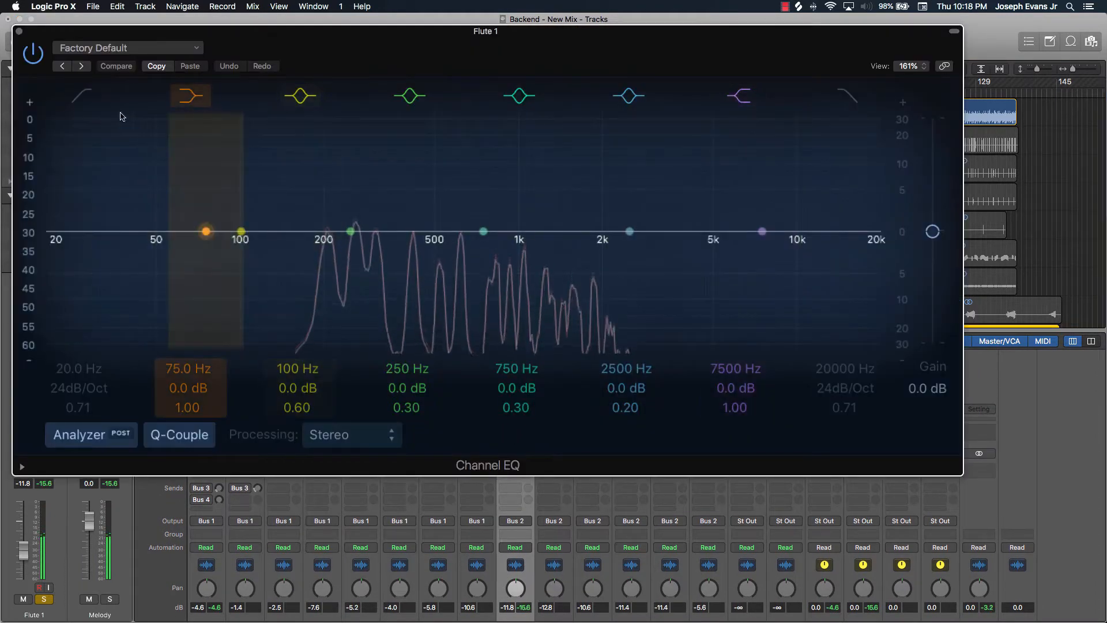
left_click_drag(961, 474, 506, 291)
left_click_drag(276, 48, 804, 90)
Reopen the 808 Channel EQ and arrange both EQ windows side by side at a smaller size
left_click(207, 434)
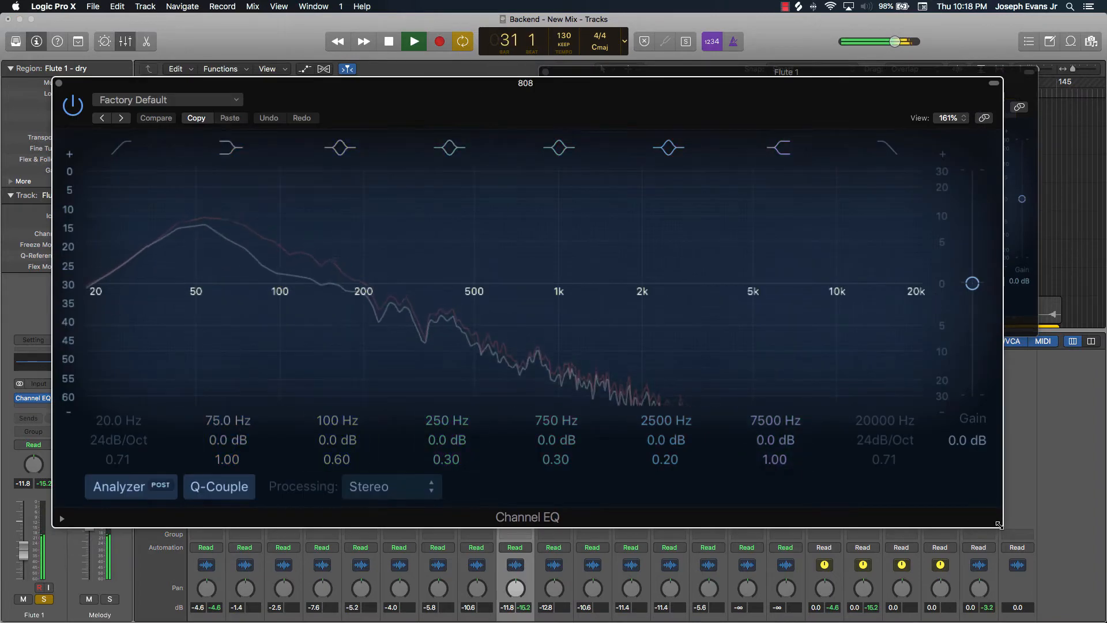
left_click_drag(980, 479, 579, 357)
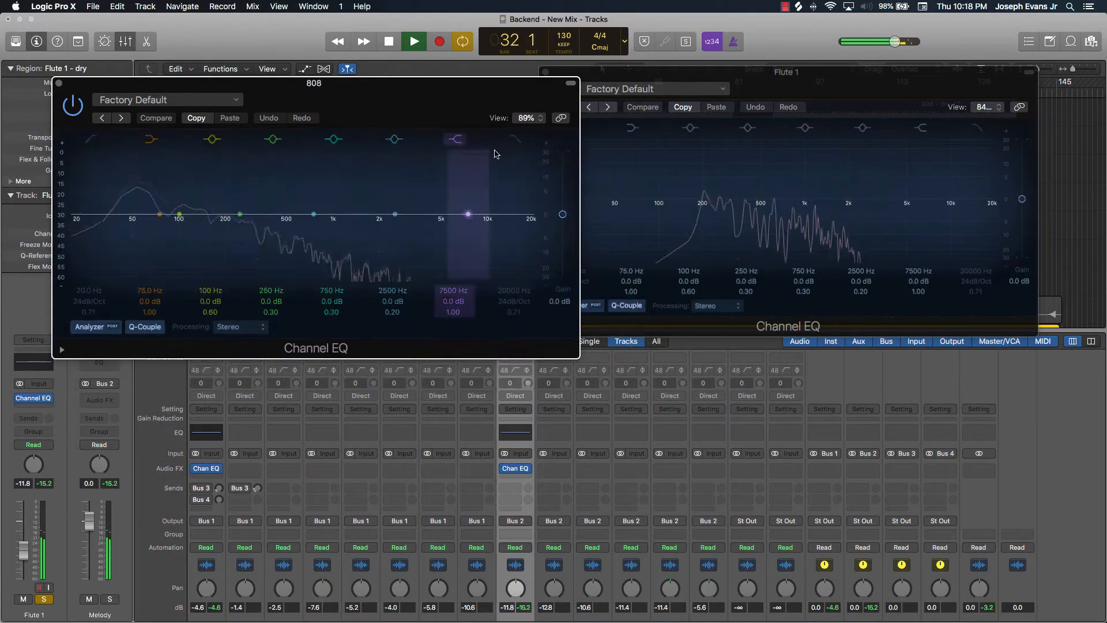
left_click_drag(461, 84, 417, 72)
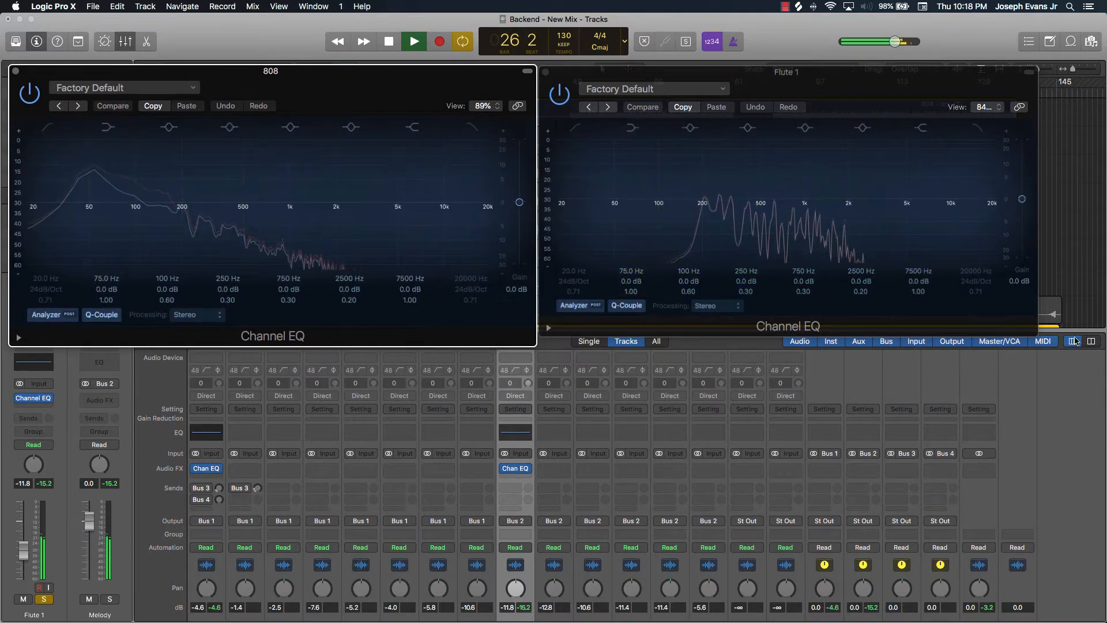
left_click_drag(1034, 333, 1057, 344)
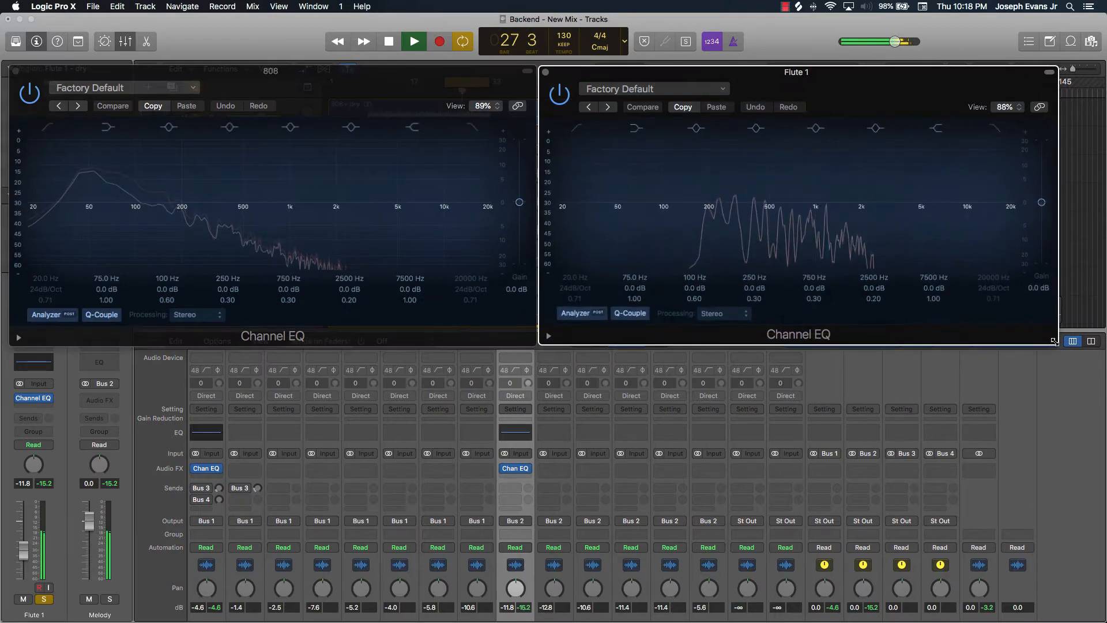
Stop playback and enable the high-pass filter band on the Flute 1 Channel EQ
key("space")
mouse_move(500, 226)
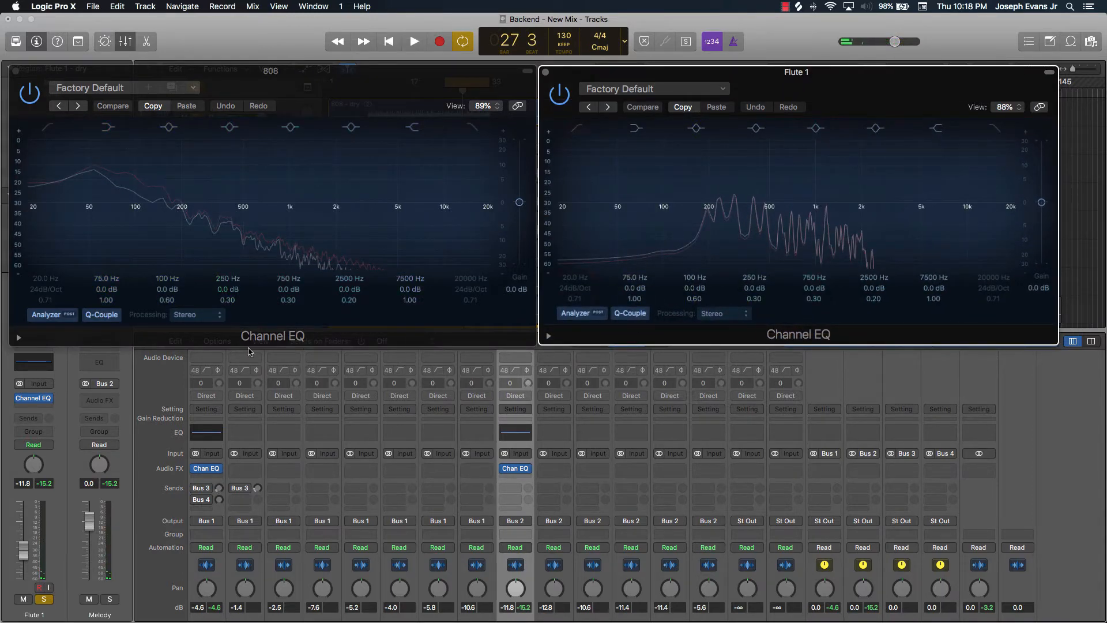
mouse_move(871, 173)
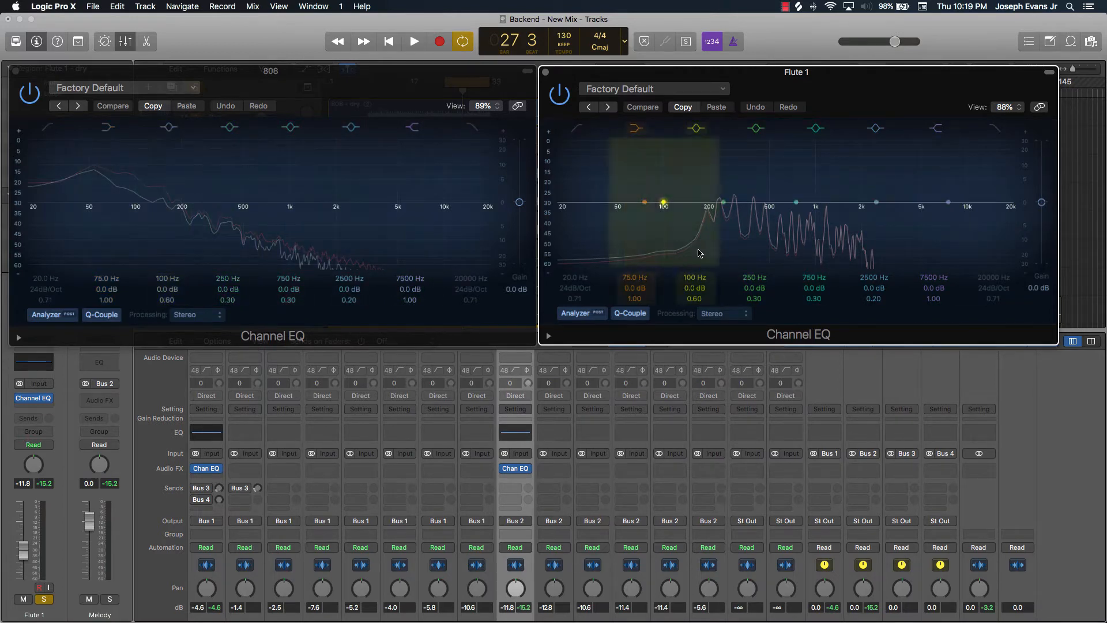
left_click(579, 132)
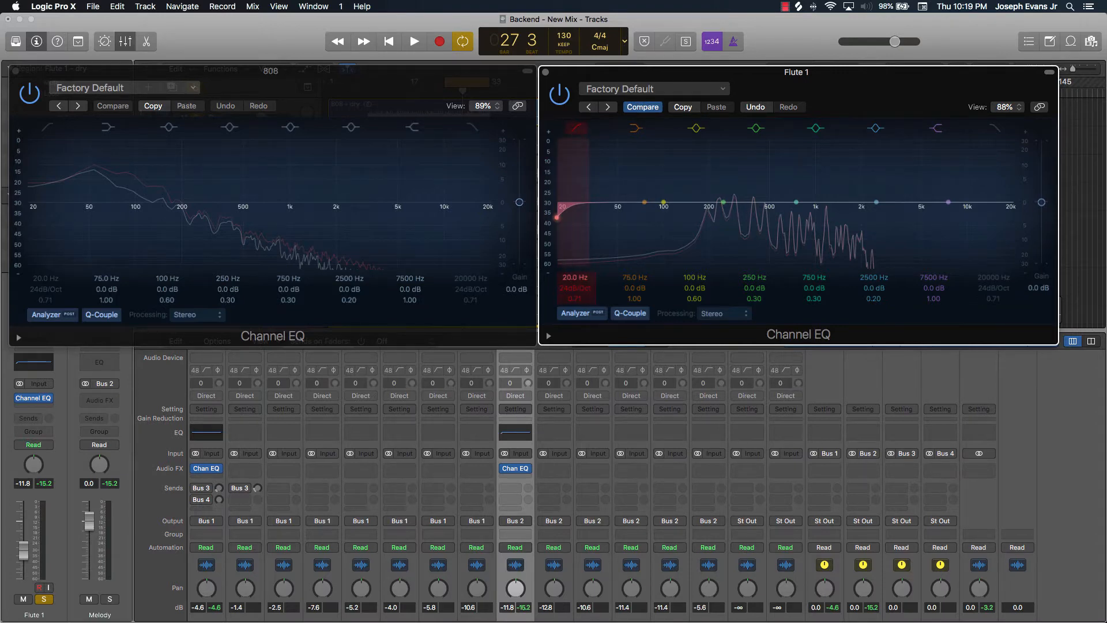
mouse_move(575, 278)
left_mouse_down()
mouse_move(575, 257)
mouse_move(575, 279)
left_mouse_up()
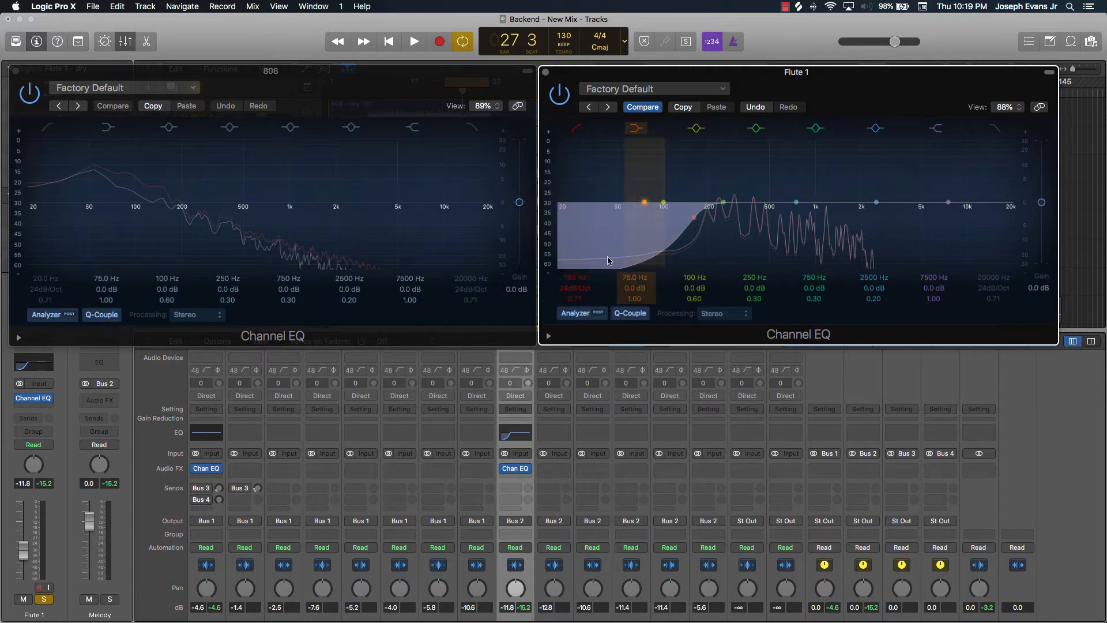
left_click_drag(609, 260, 621, 260)
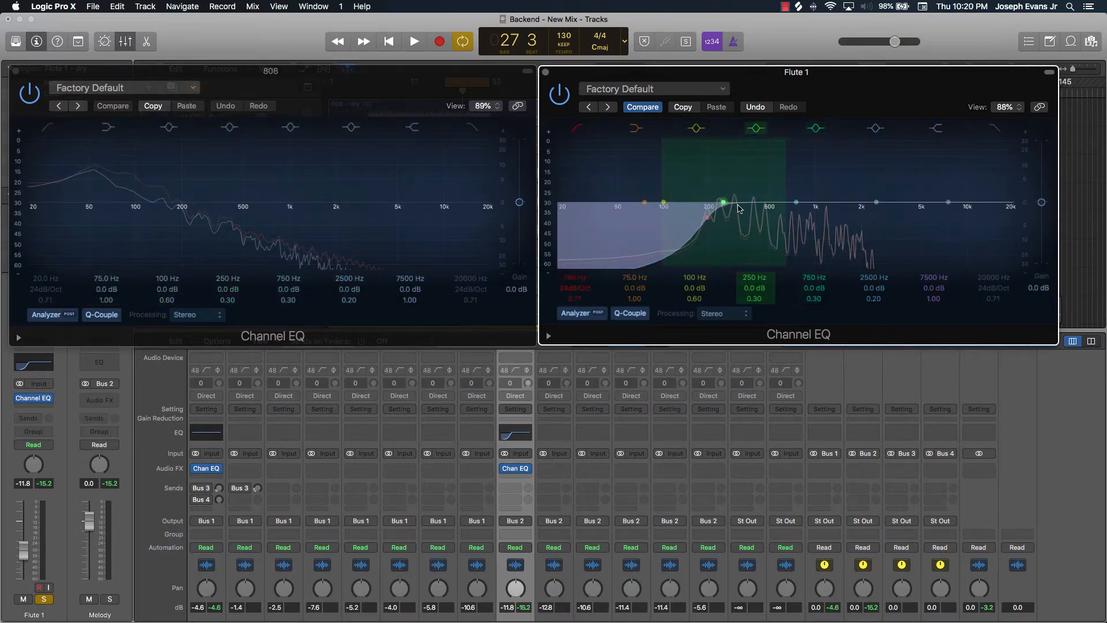
Play the loop and set the Flute 1 high-pass frequency to 205 Hz, then stop playback
key("space")
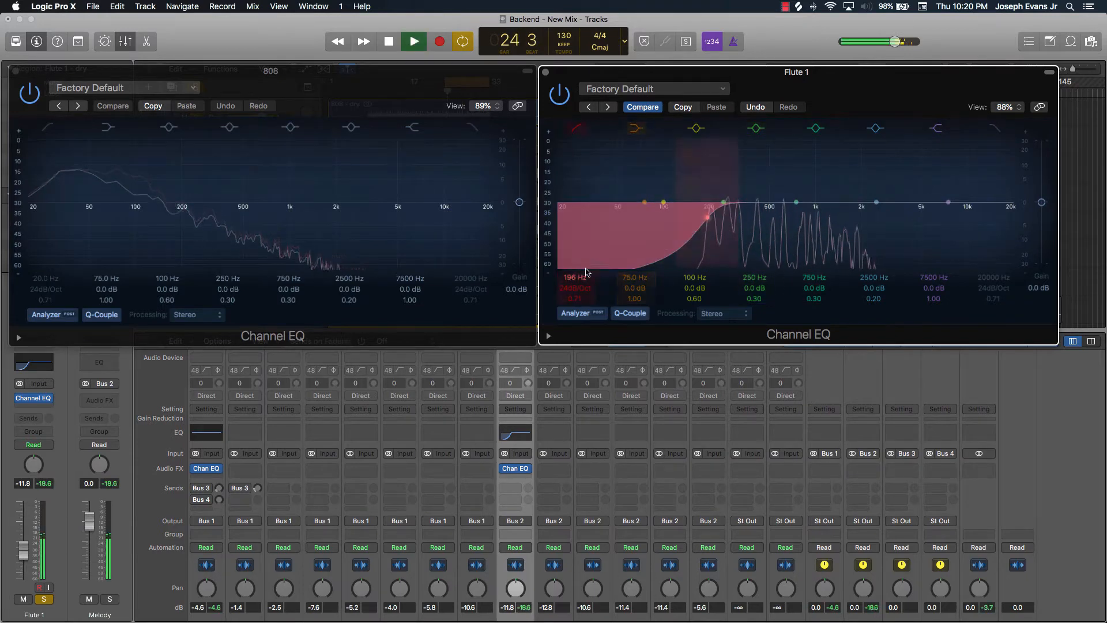
mouse_move(575, 278)
left_mouse_down()
mouse_move(574, 248)
mouse_move(574, 260)
left_mouse_up()
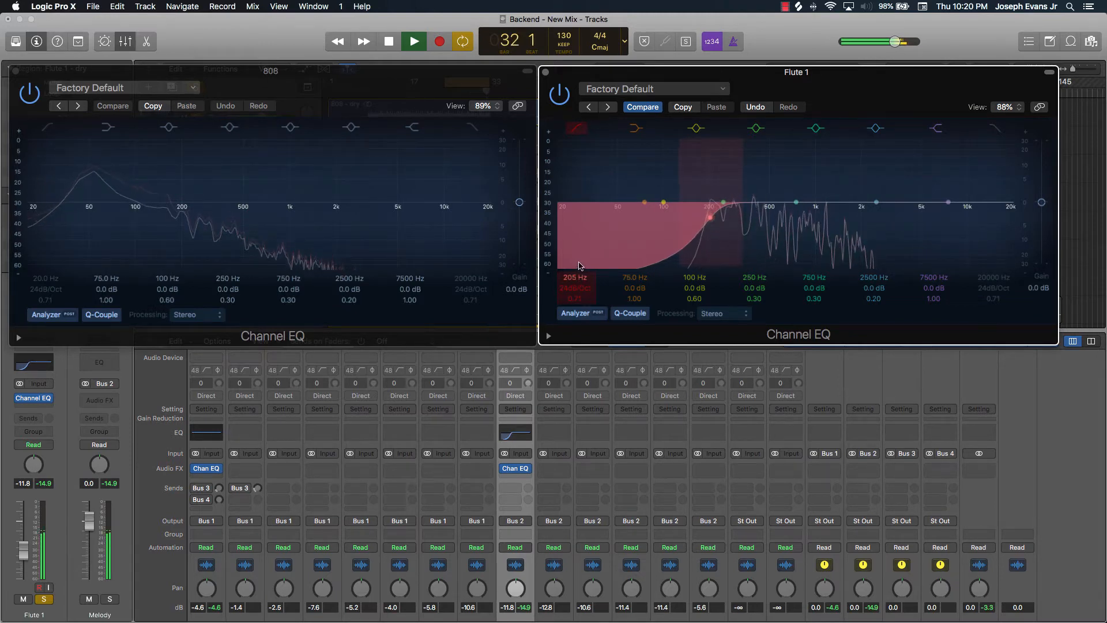
left_click_drag(580, 265, 580, 266)
key("space")
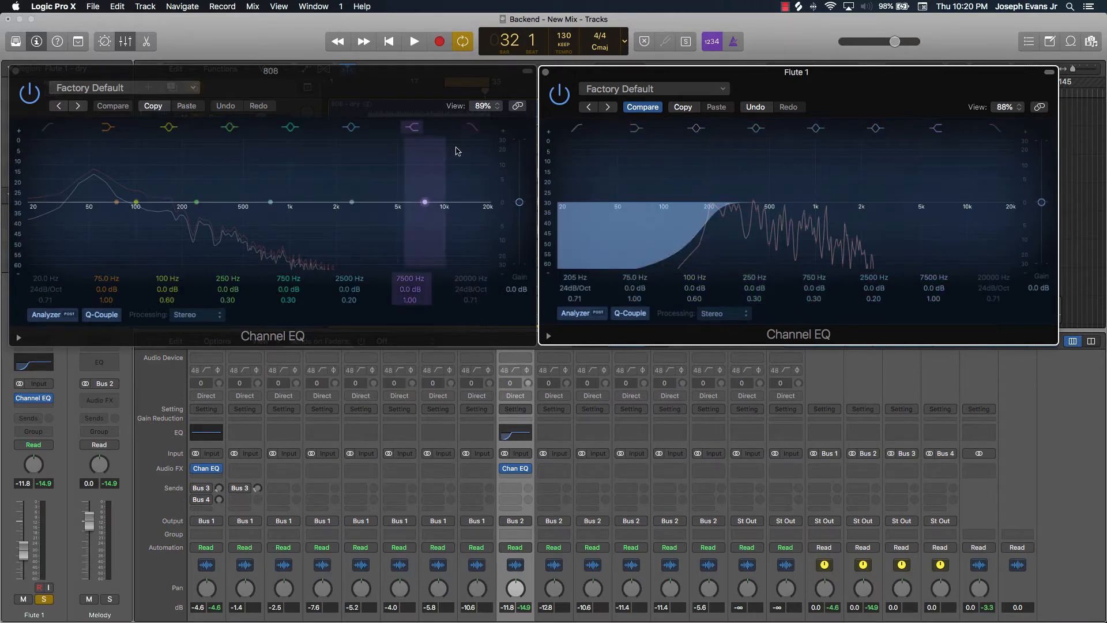
Enable the low-pass filter on the 808 Channel EQ, set it to 1400 Hz, and audition the loop
left_click(472, 127)
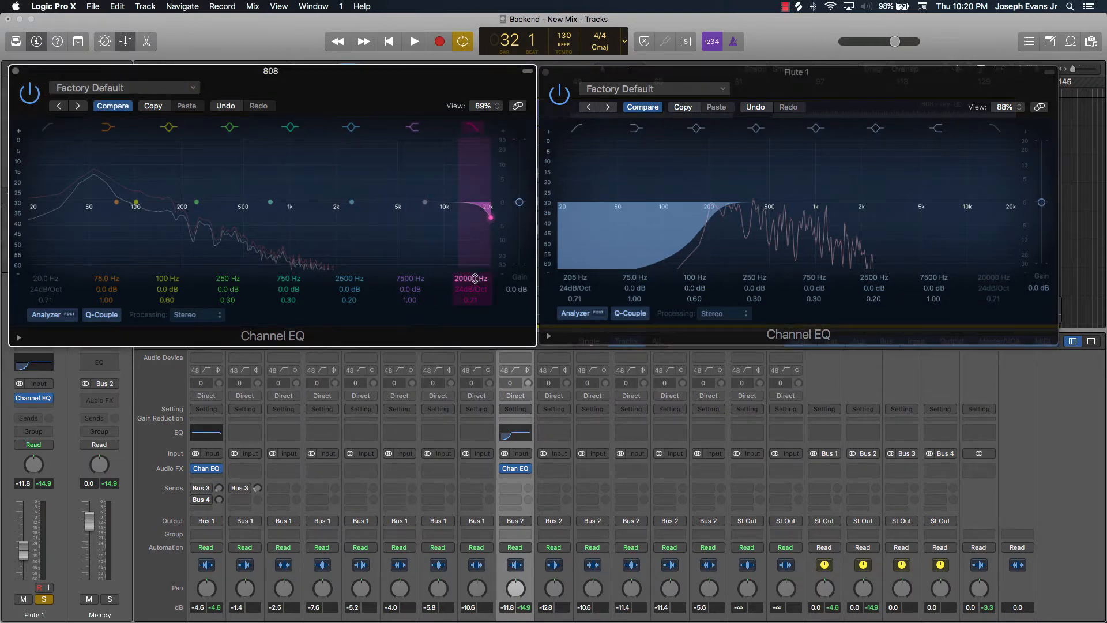
left_click_drag(470, 279, 470, 346)
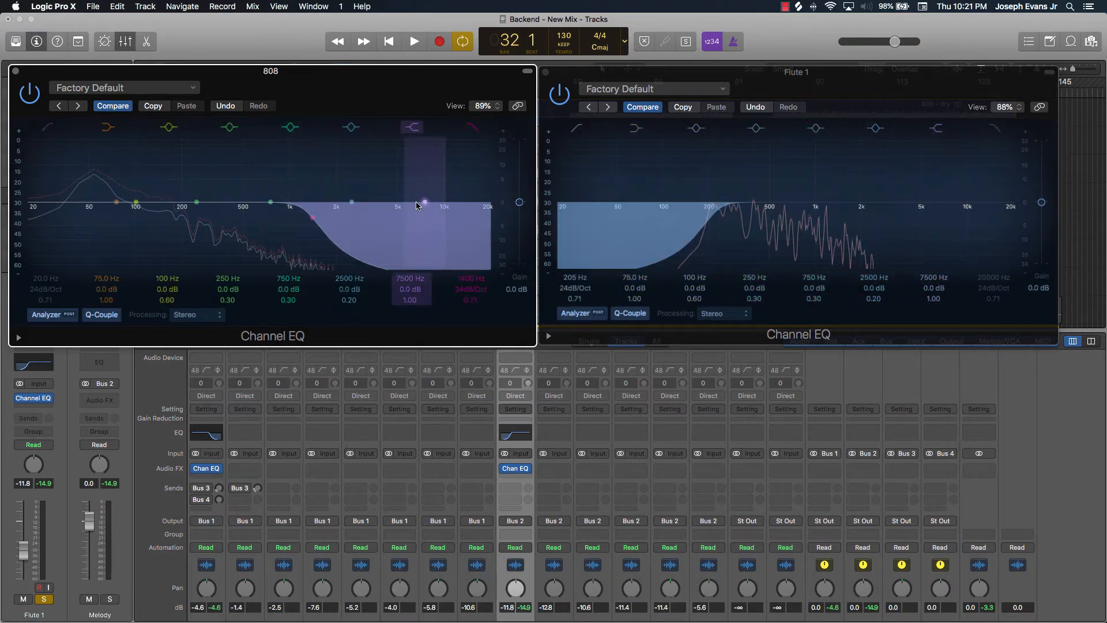
key("space")
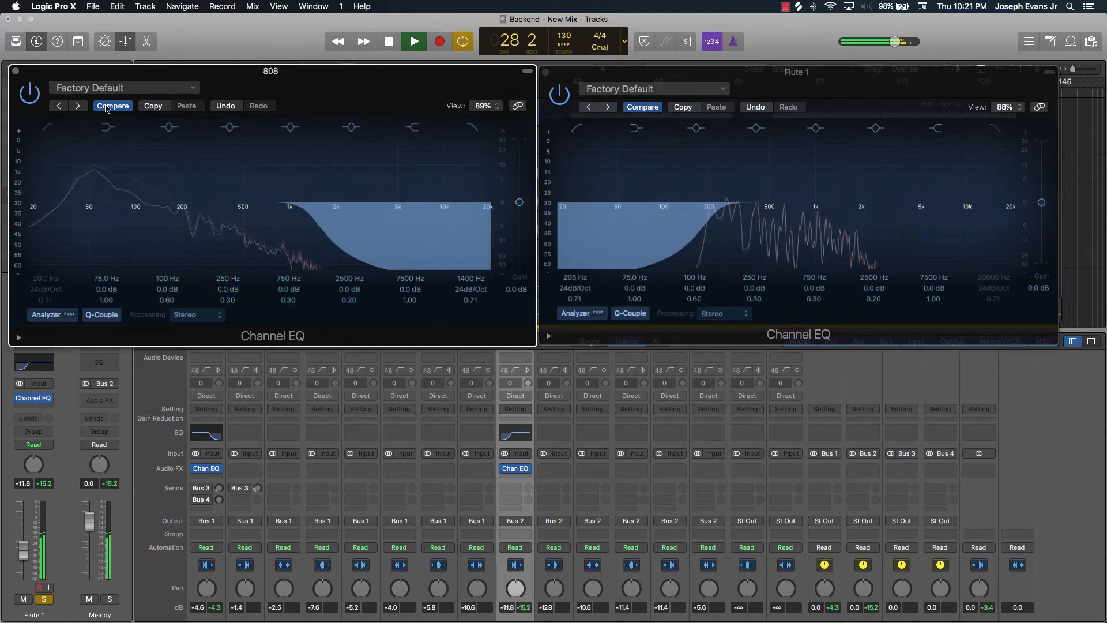
key("space")
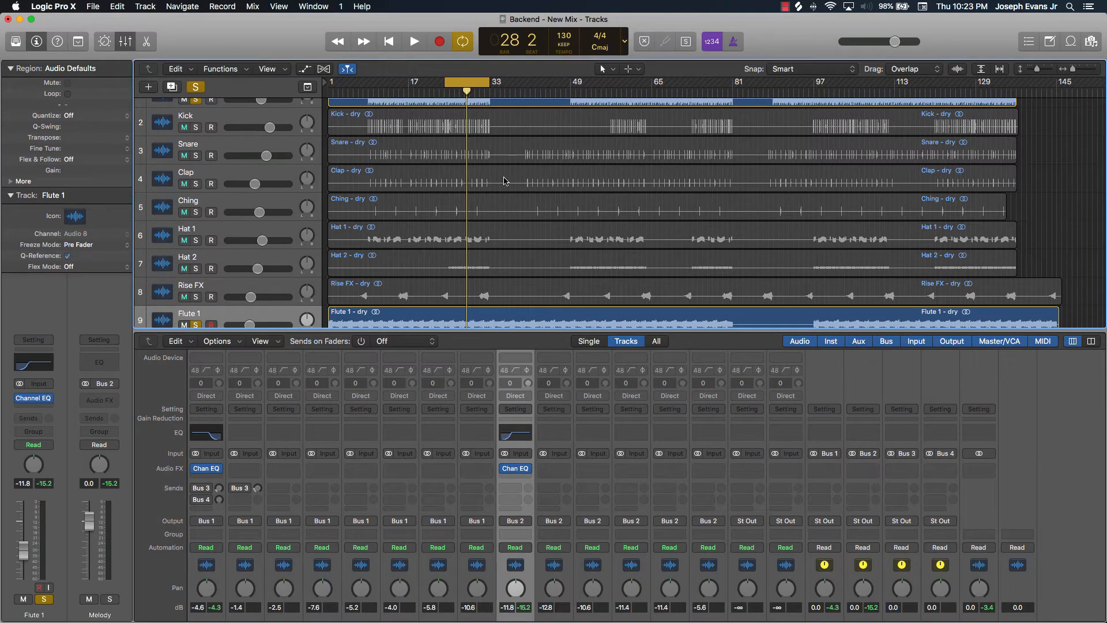
Enlarge the mixer area to show all channel strips
scroll(519, 231, "down", 1)
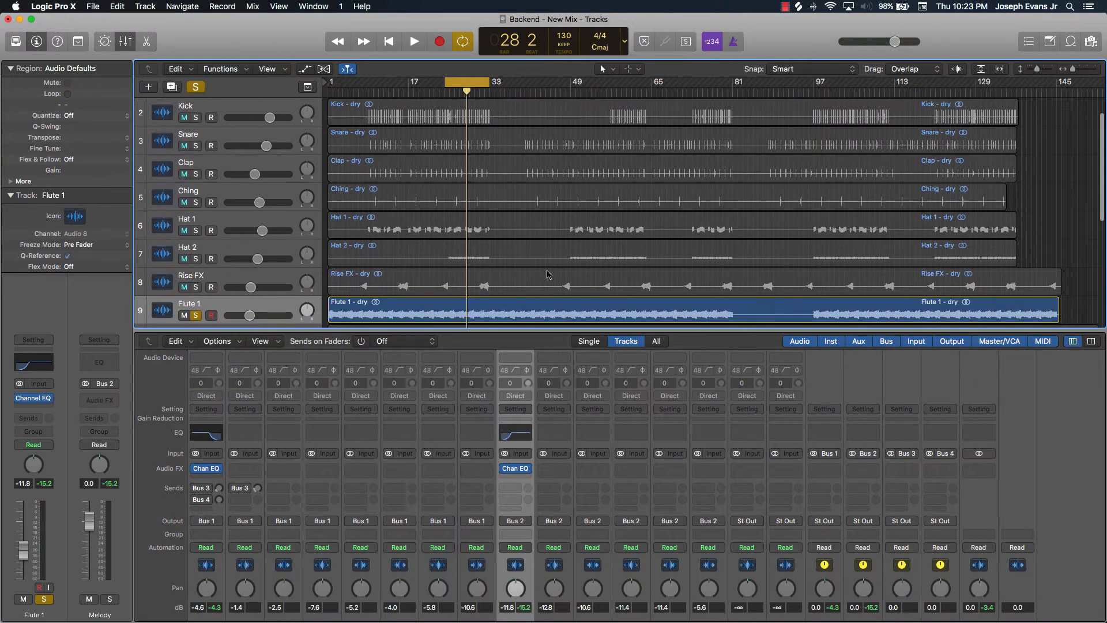
left_click_drag(507, 339, 513, 217)
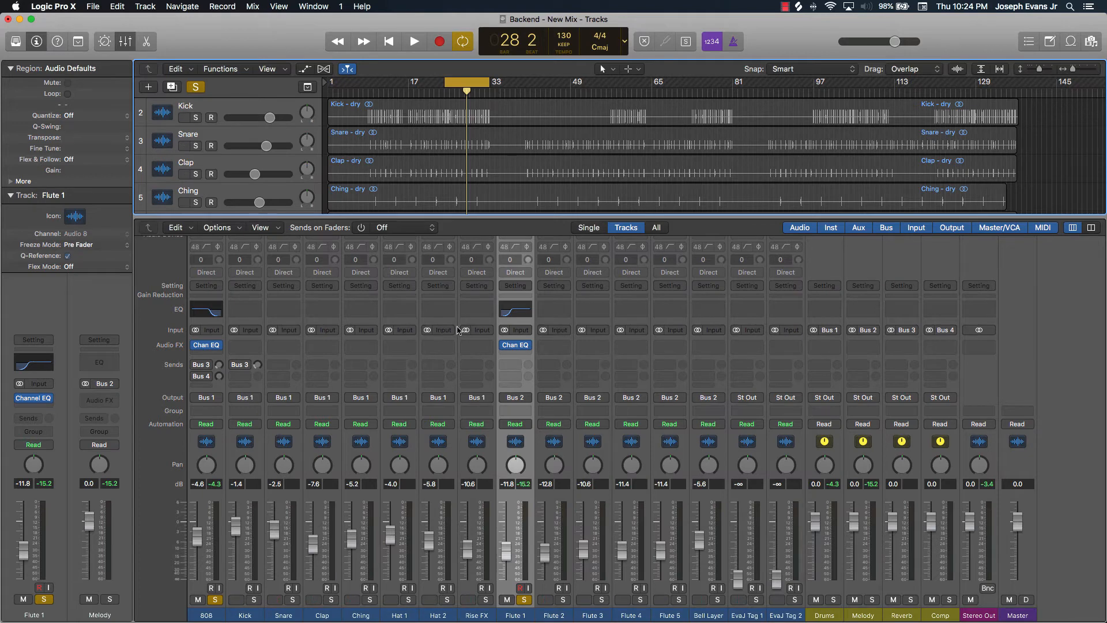
Solo the Kick, open its Channel EQ, start playback, and enable the high-pass filter at 33 Hz
left_click(254, 600)
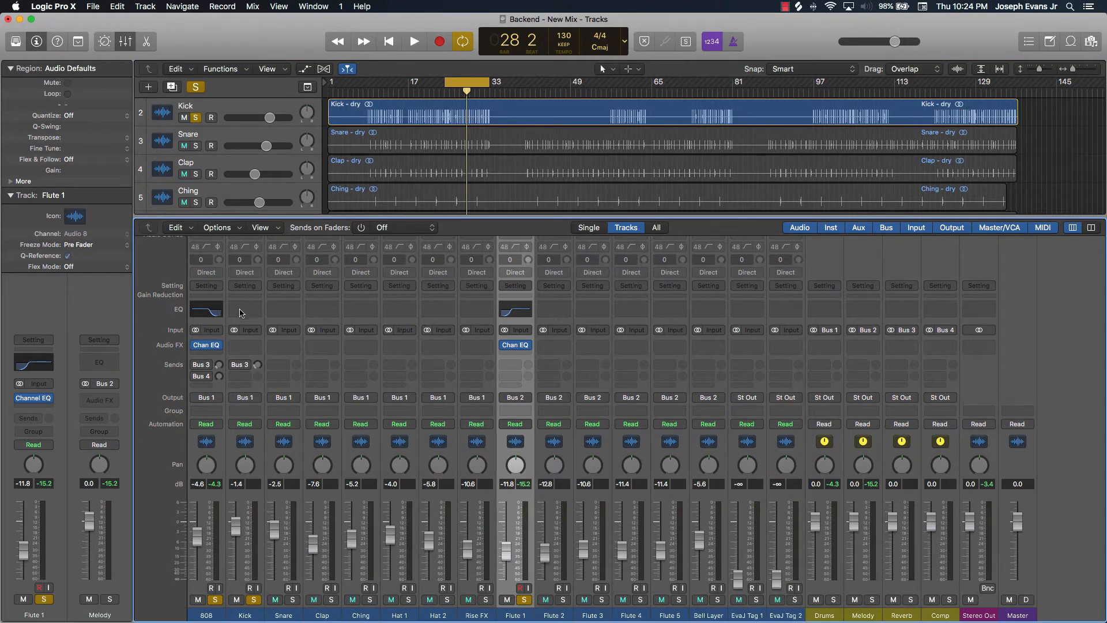
left_click(246, 313)
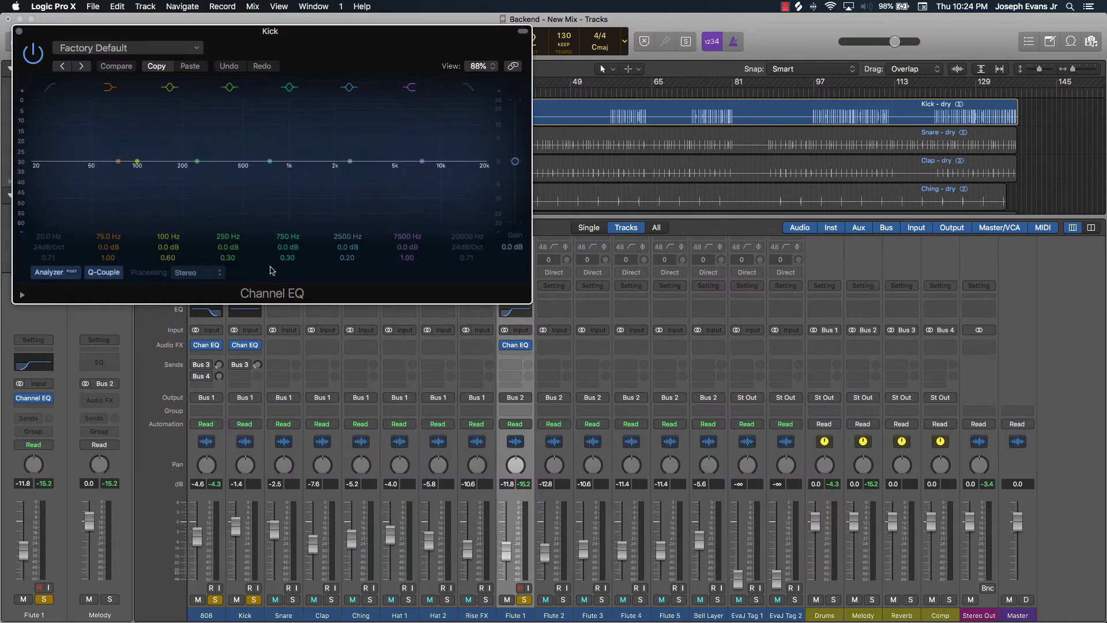
key("space")
left_click(50, 88)
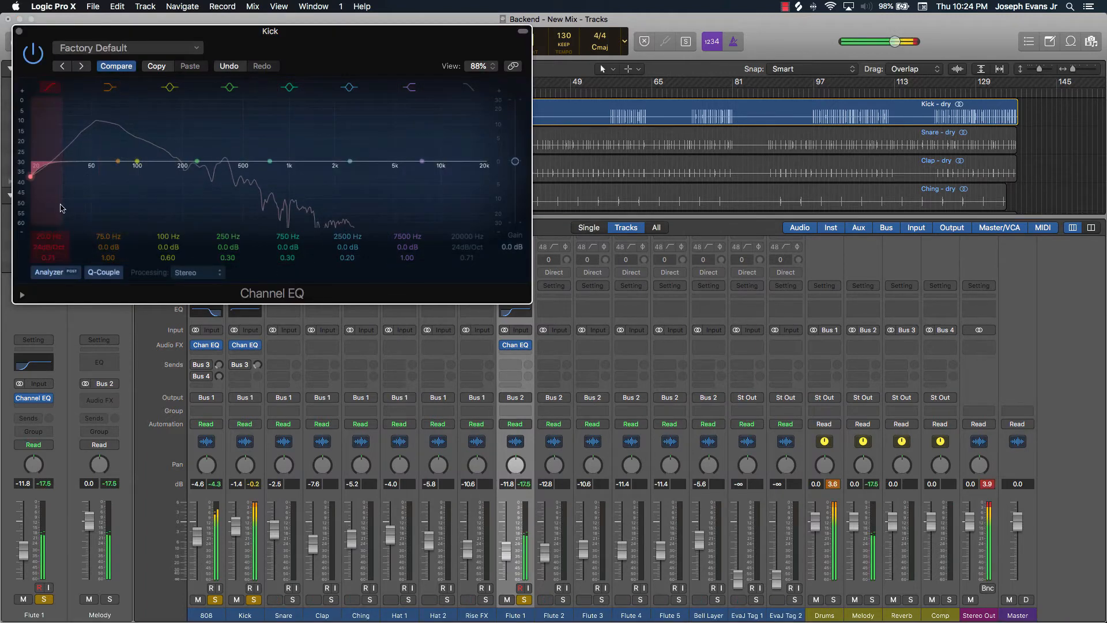
left_click_drag(50, 237, 50, 220)
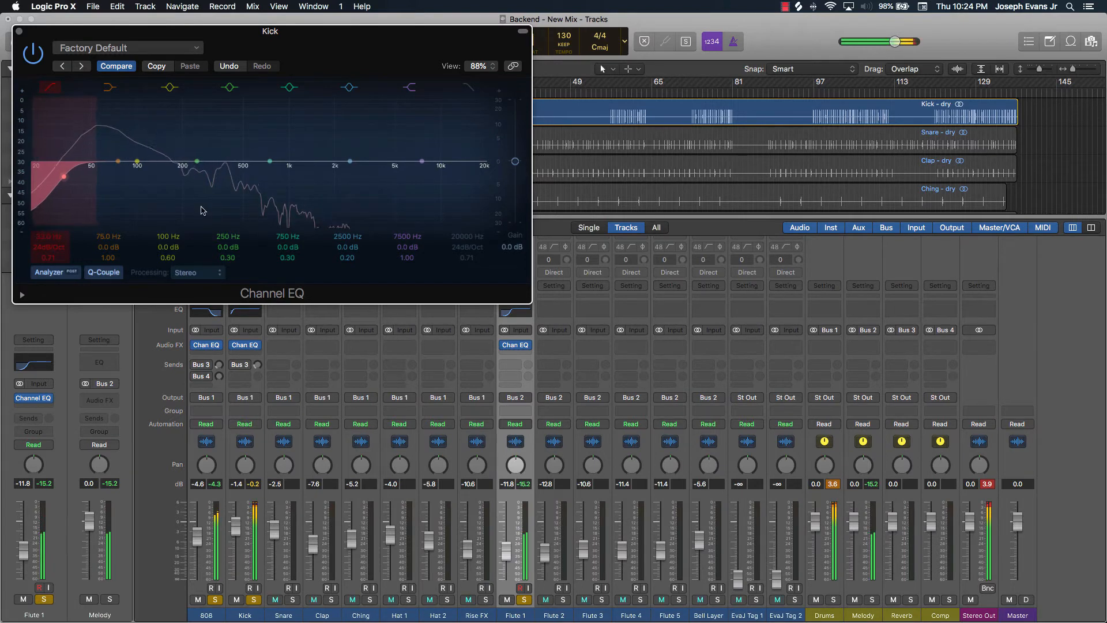
Enable the low-pass filter on the Kick Channel EQ at 17600 Hz and close the EQ window
left_click(468, 88)
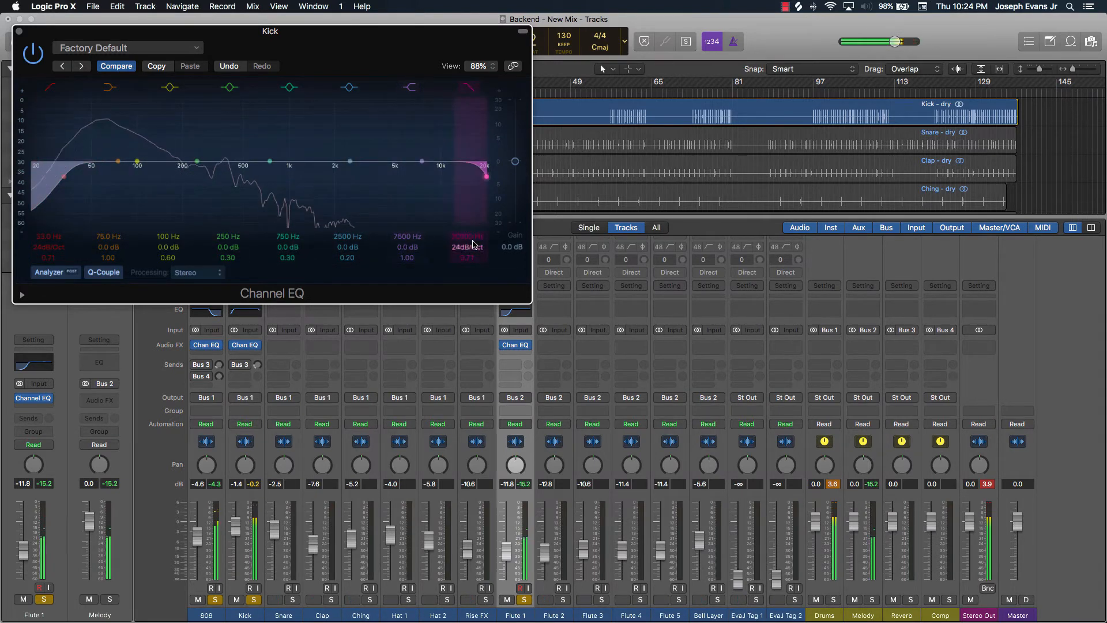
mouse_move(468, 237)
left_mouse_down()
mouse_move(468, 258)
mouse_move(474, 237)
left_mouse_up()
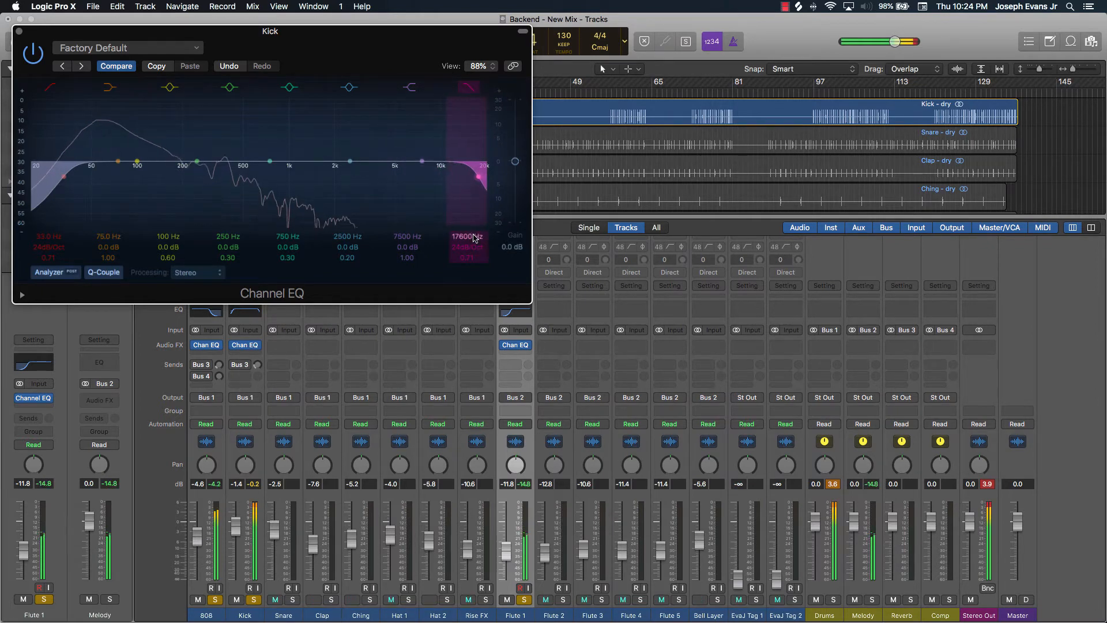
left_click(19, 31)
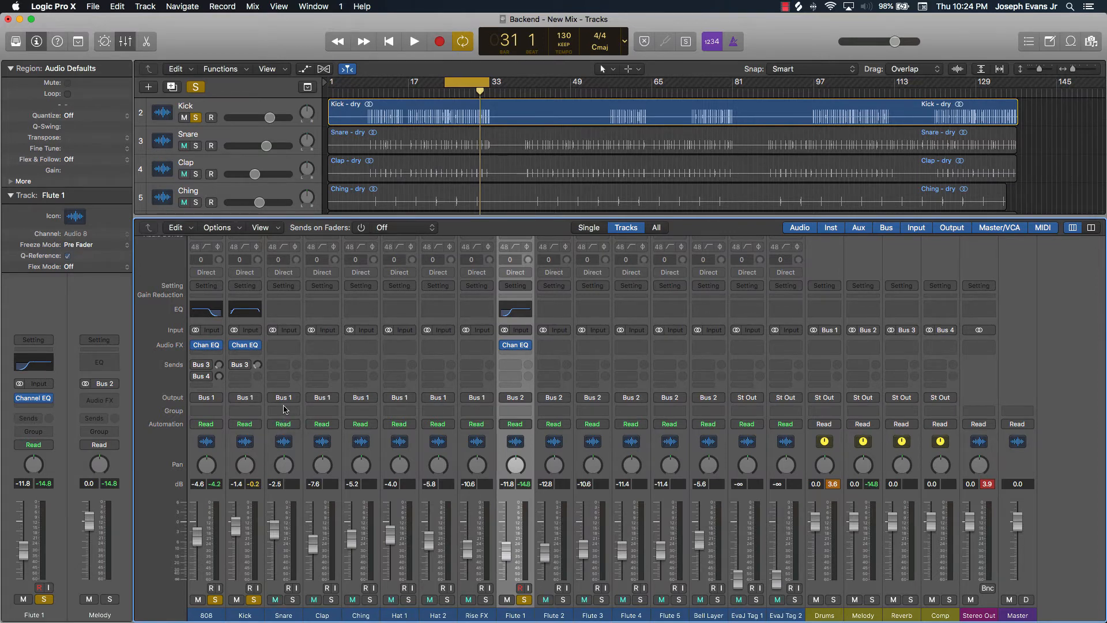
Solo the Snare, open its Channel EQ, stop playback, and enable the high-pass filter band
left_click(293, 599)
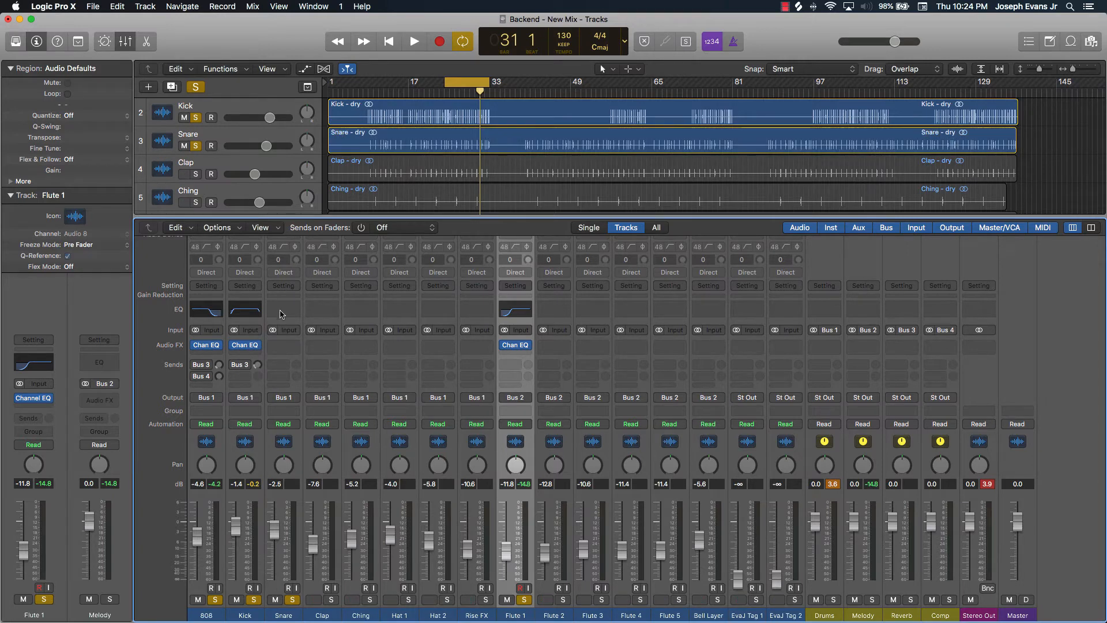
left_click(280, 312)
key("space")
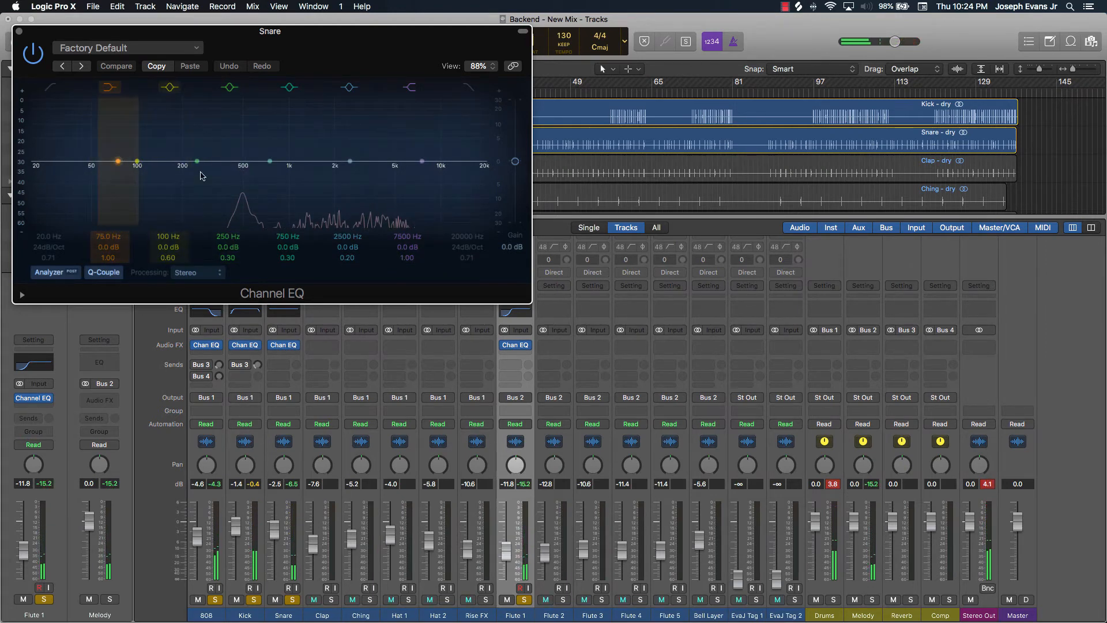
left_click_drag(256, 57, 609, 221)
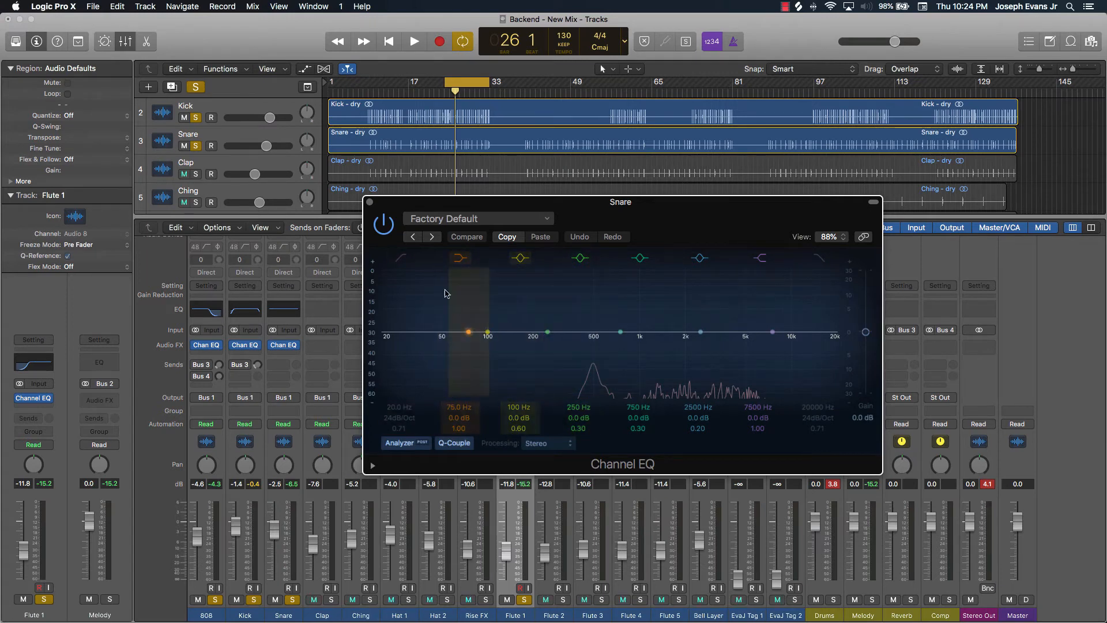
left_click(401, 259)
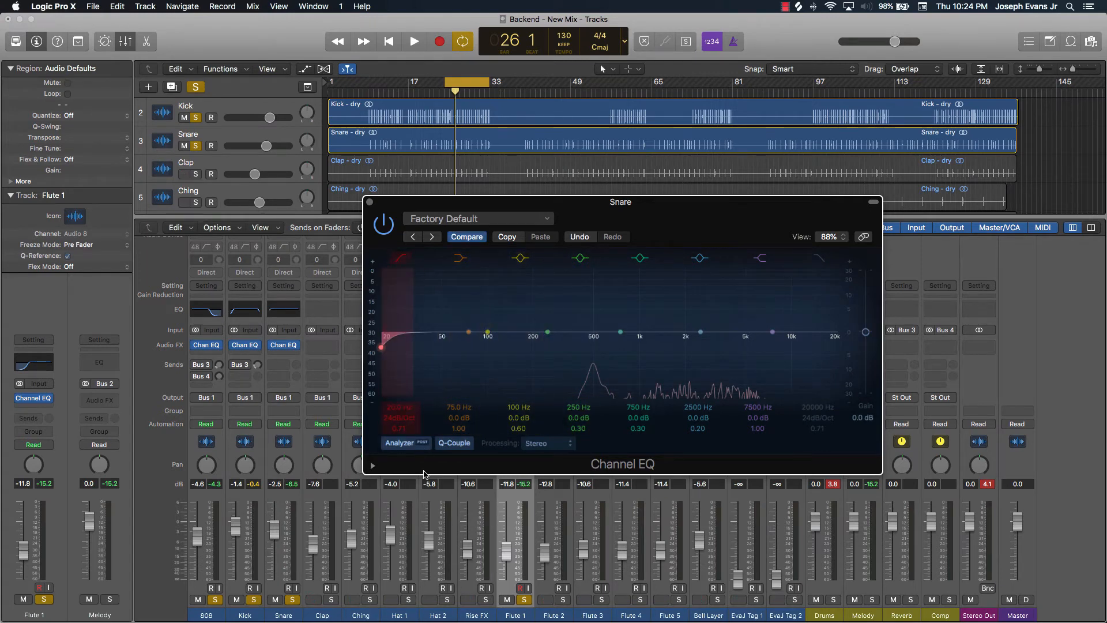
Play the loop, set the Snare high-pass frequency to 340 Hz, and close the EQ window
key("space")
left_click_drag(409, 408, 409, 366)
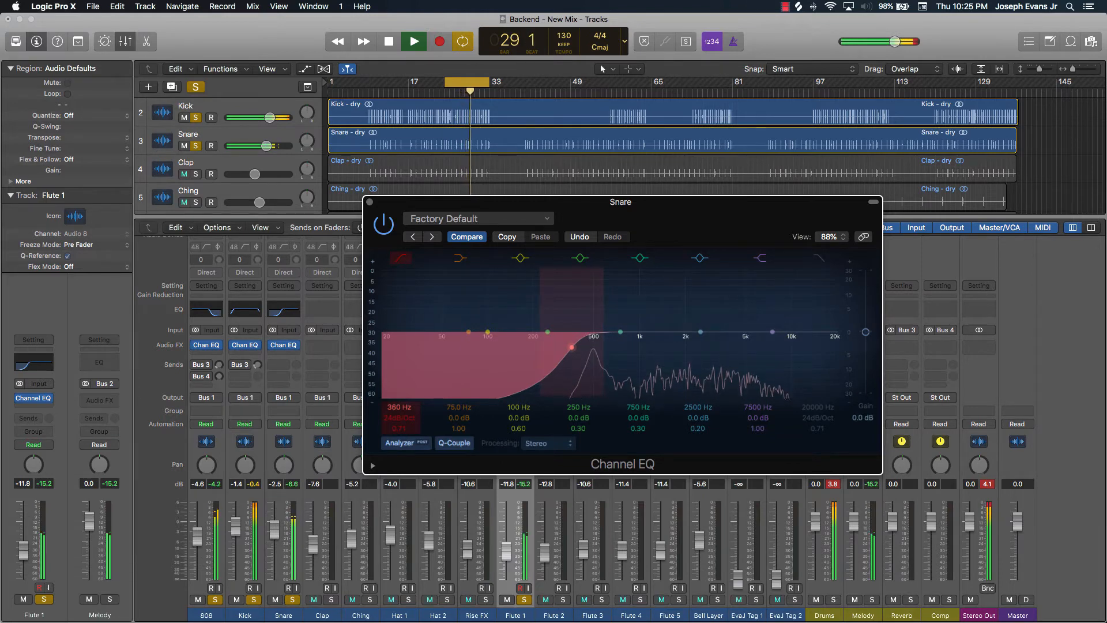
left_click_drag(409, 367, 409, 352)
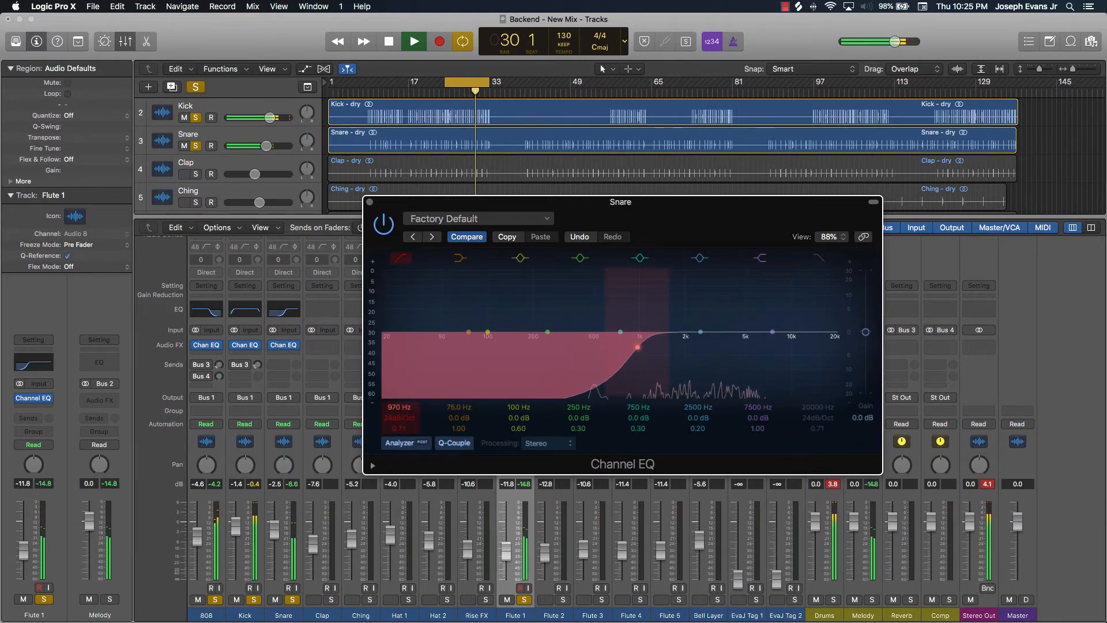
key("space")
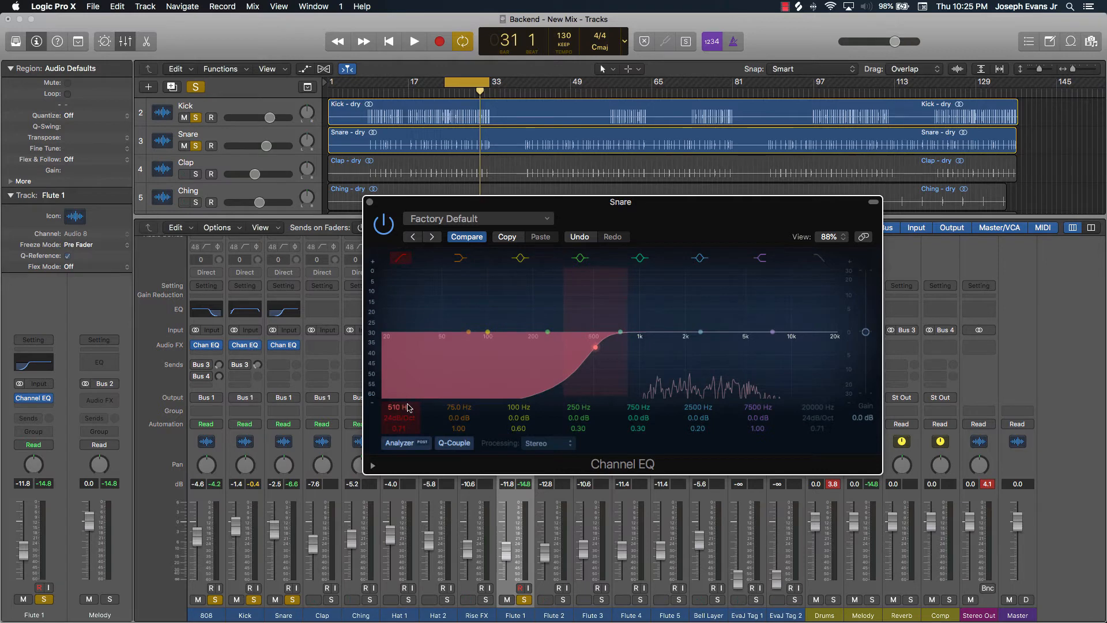
key("space")
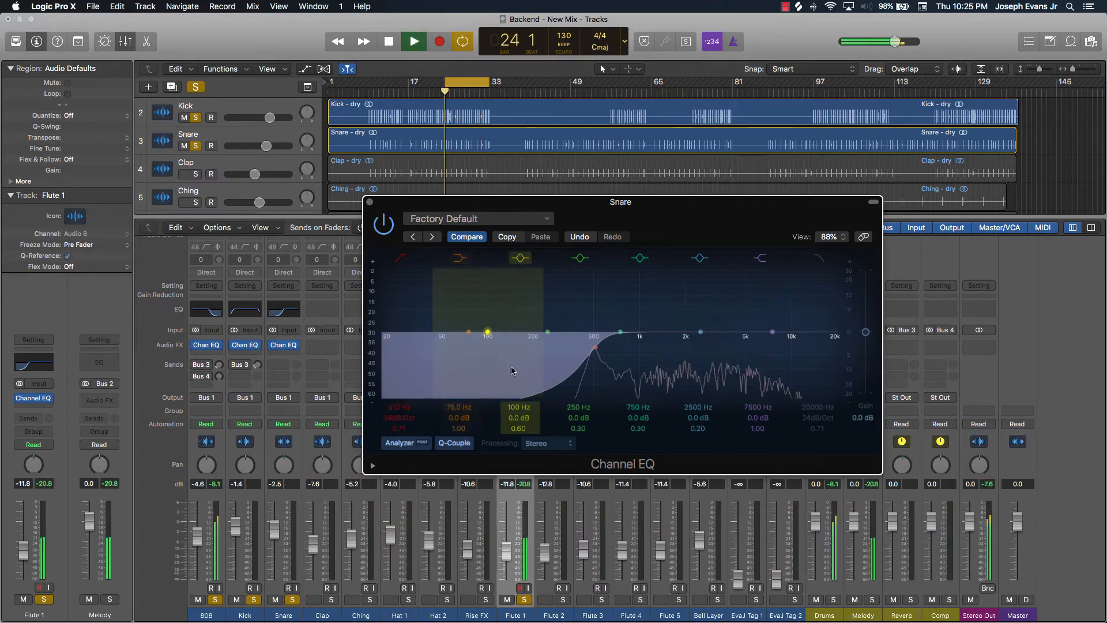
left_click_drag(404, 409, 405, 425)
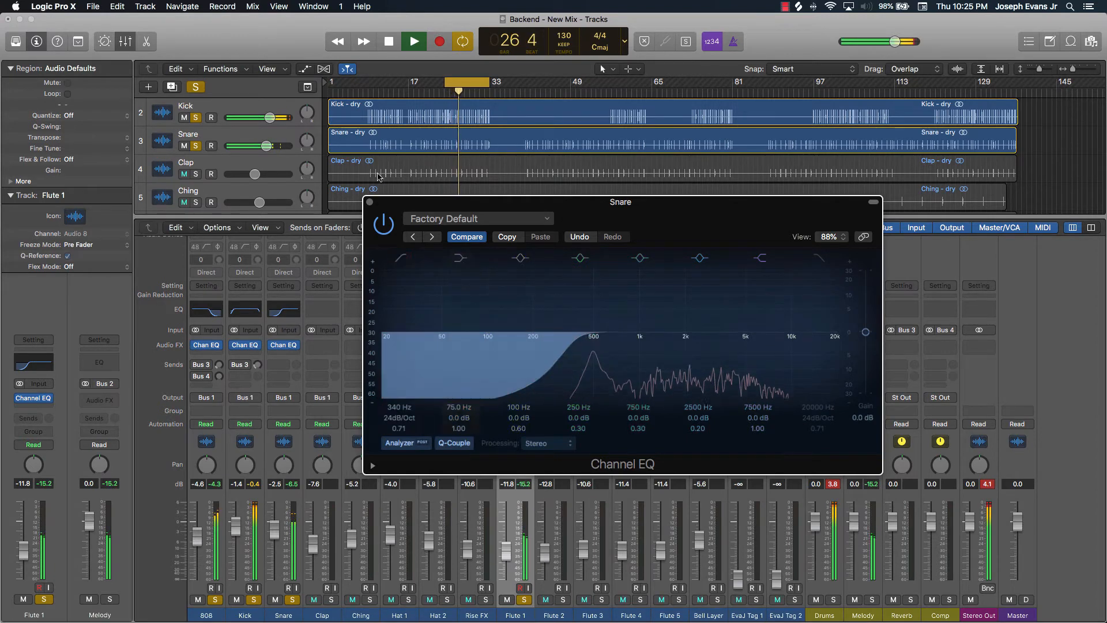
left_click(369, 202)
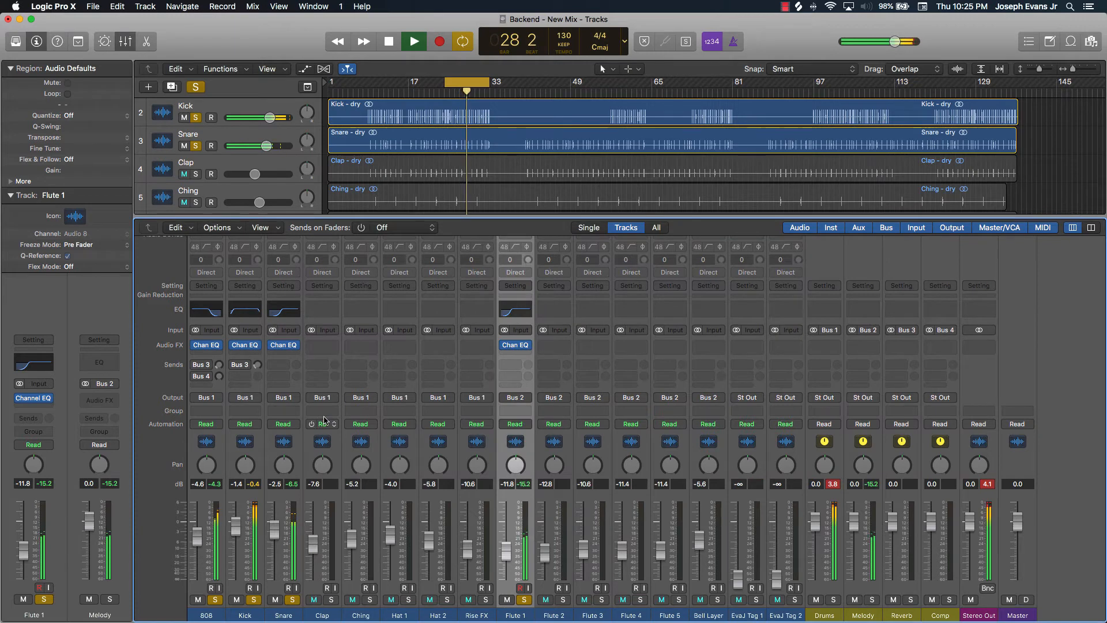
Solo the Clap, open its Channel EQ, and enable the high-pass filter around 250 Hz
left_click(330, 602)
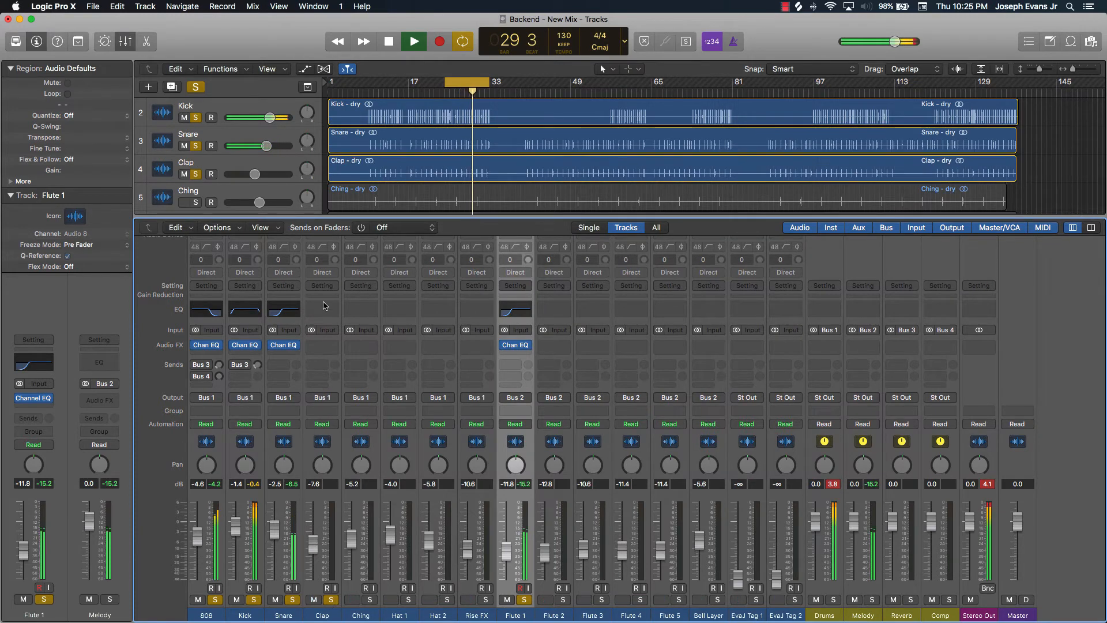
left_click(322, 310)
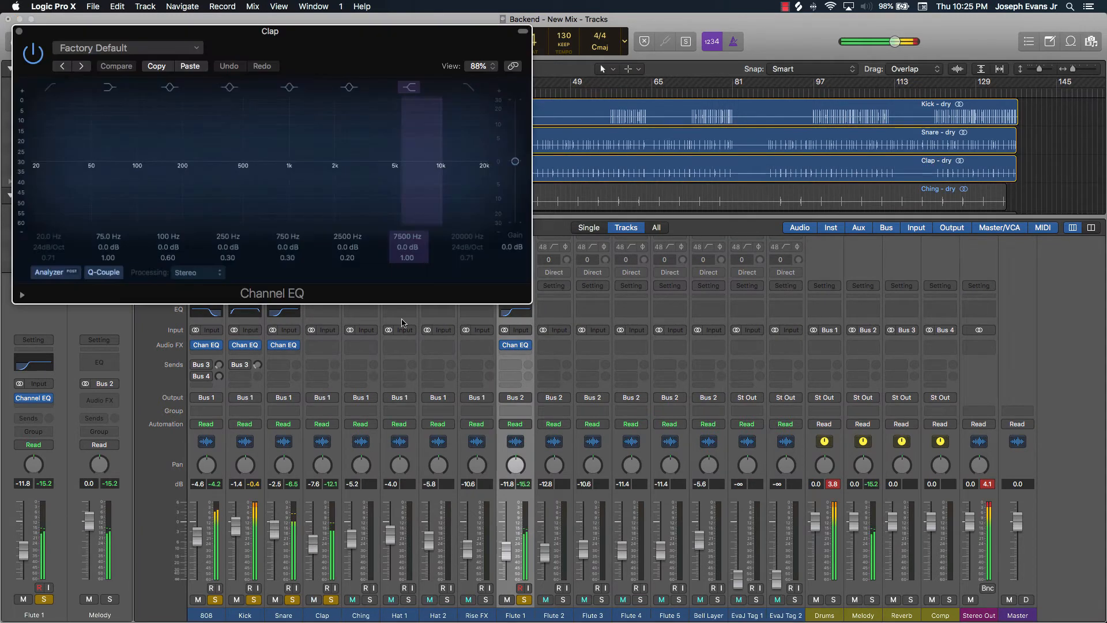
left_click(50, 87)
left_click_drag(30, 177, 186, 176)
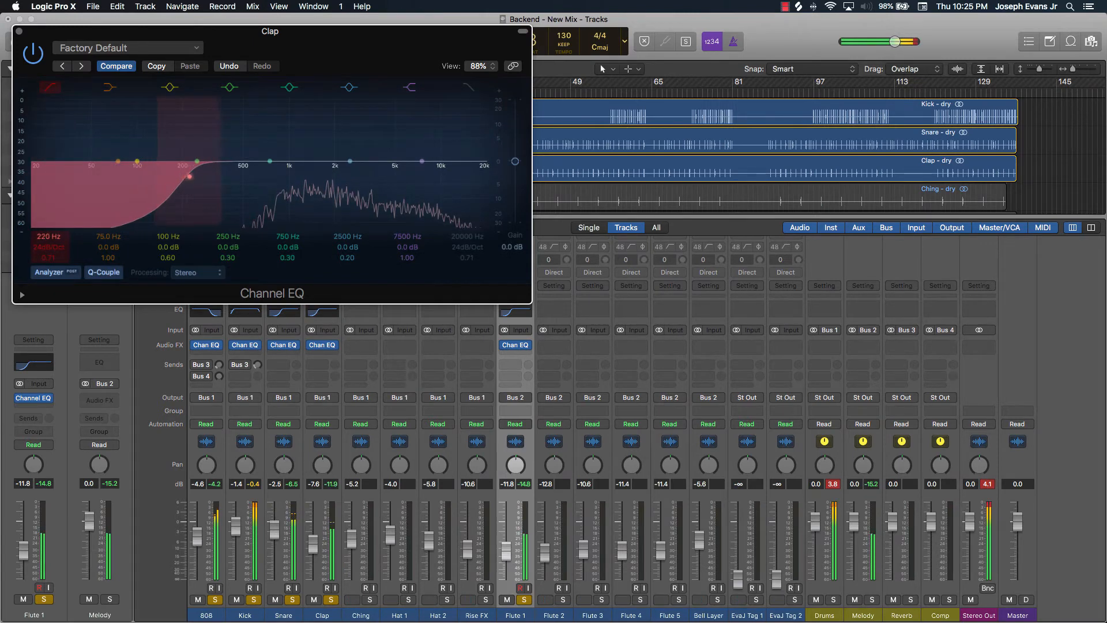
left_click_drag(36, 237, 36, 226)
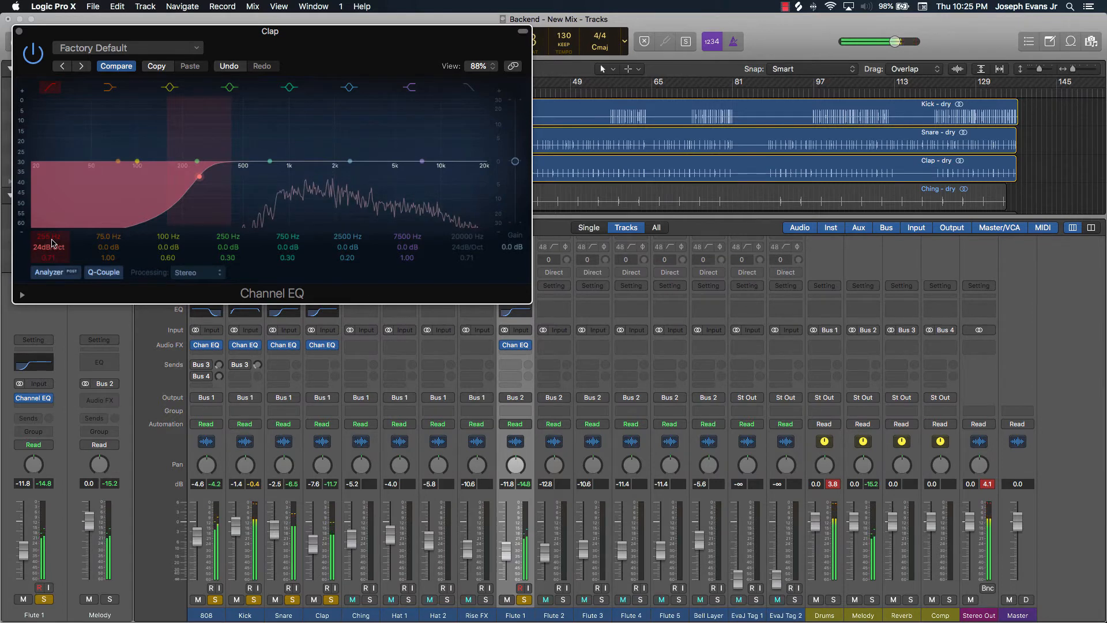
mouse_move(48, 235)
left_mouse_down()
mouse_move(49, 212)
mouse_move(52, 247)
left_mouse_up()
Play the loop, set the Clap high-pass frequency to 740 Hz, and close the EQ window
left_click_drag(354, 33, 588, 133)
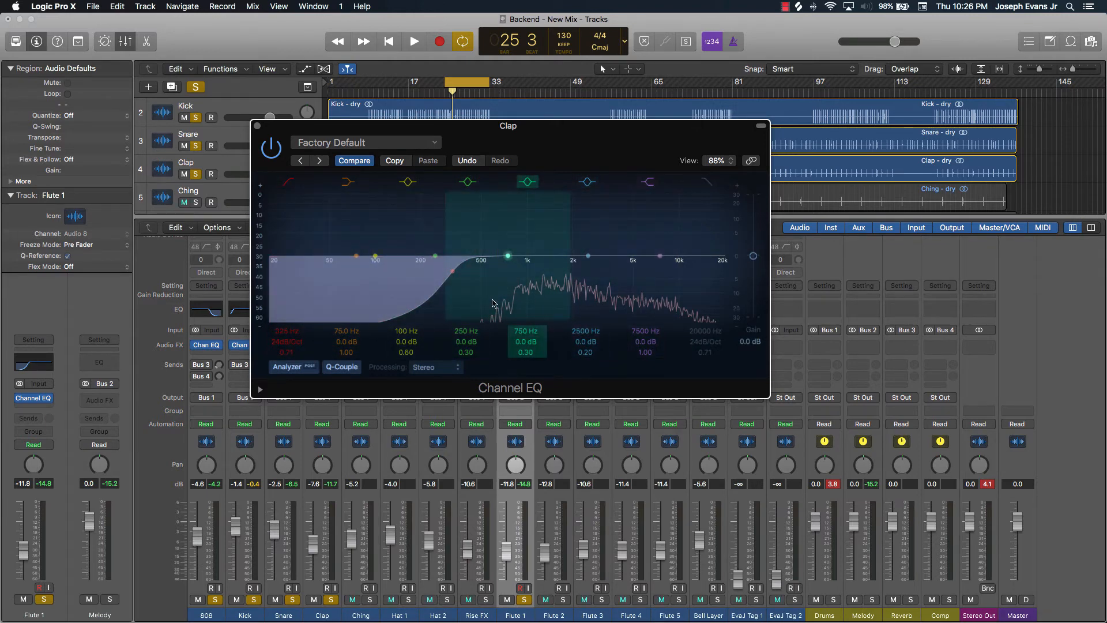
left_click_drag(540, 149, 425, 244)
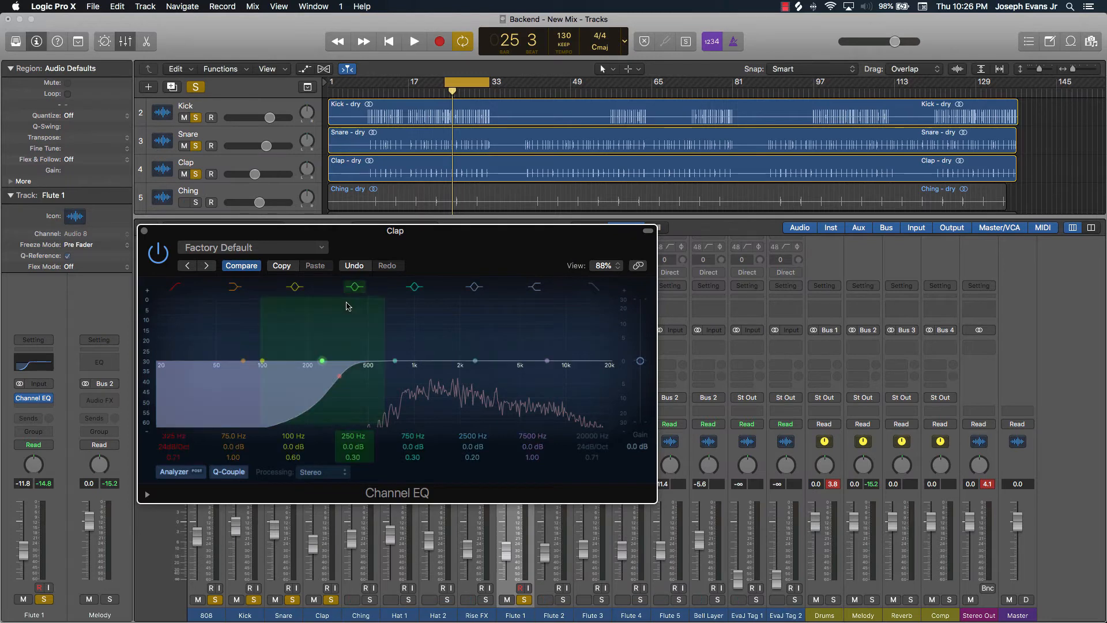
key("space")
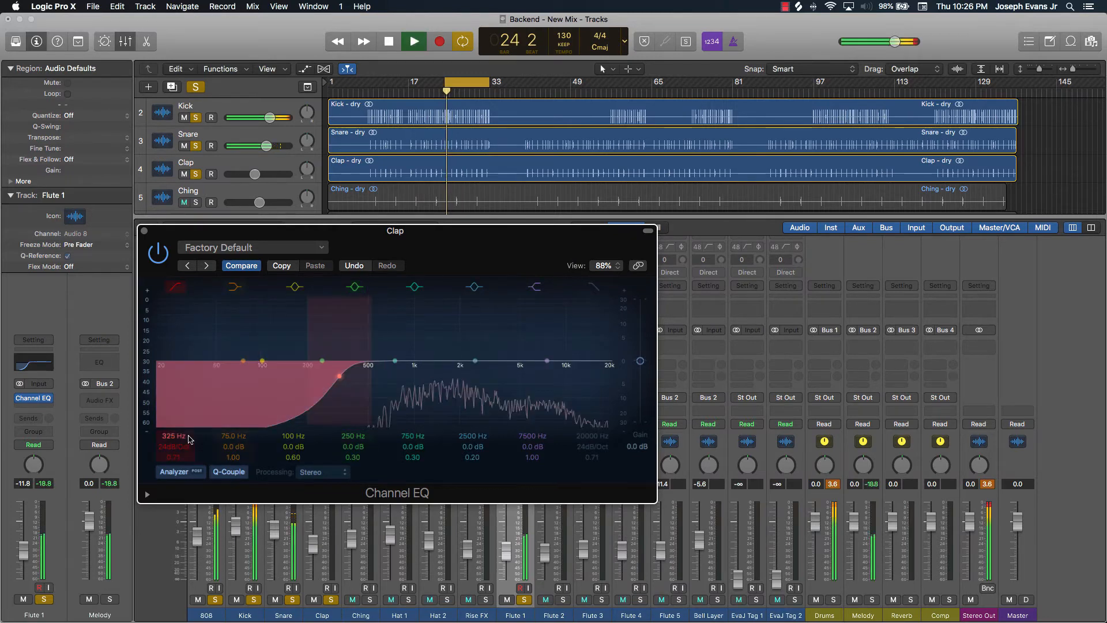
left_click_drag(341, 376, 414, 376)
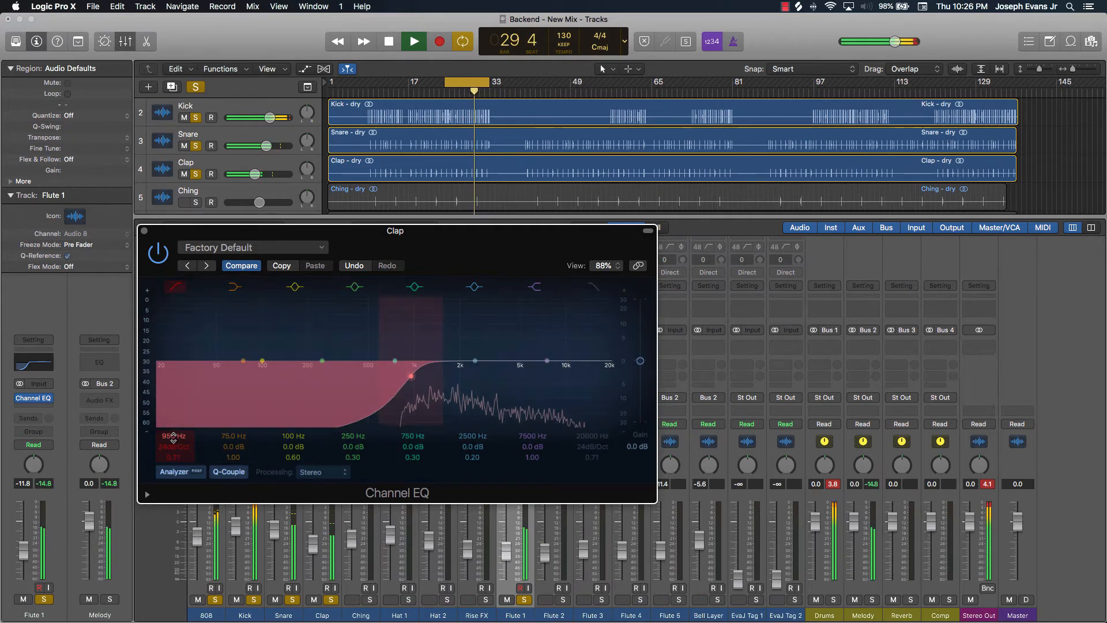
left_click_drag(172, 440, 173, 456)
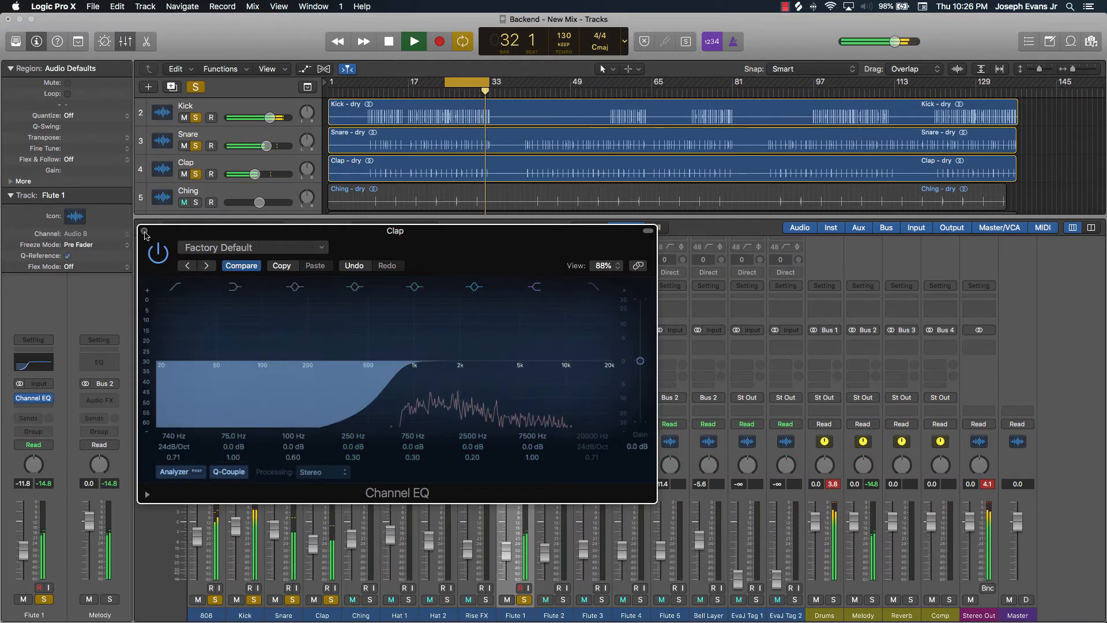
left_click(144, 231)
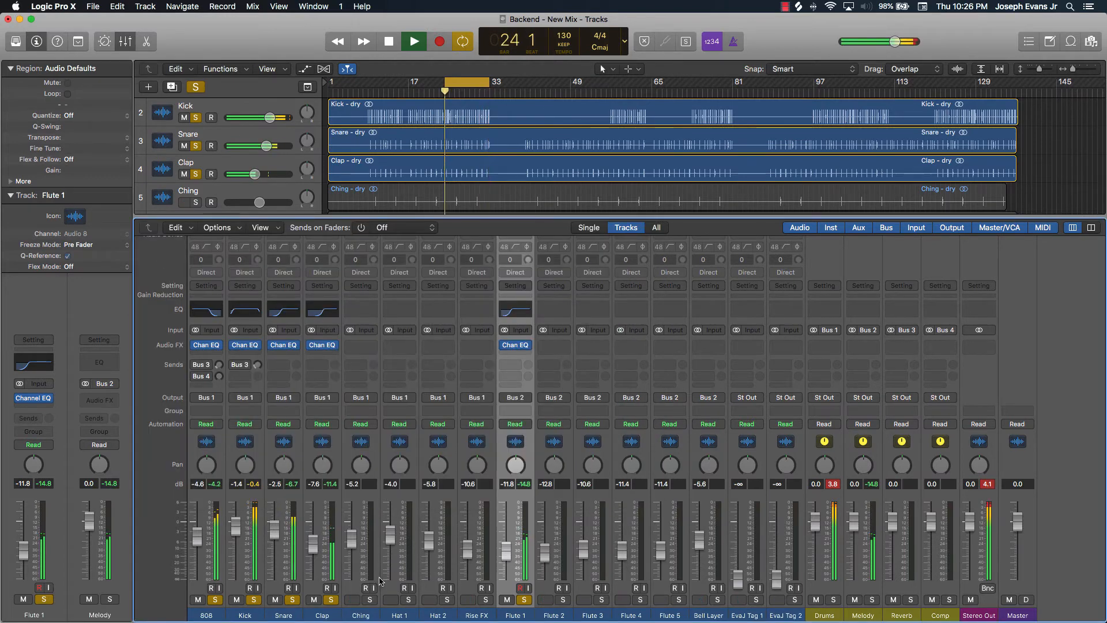
Solo the Ching, open its Channel EQ, and enable the high-pass filter at 320 Hz
left_click(371, 600)
left_click(359, 312)
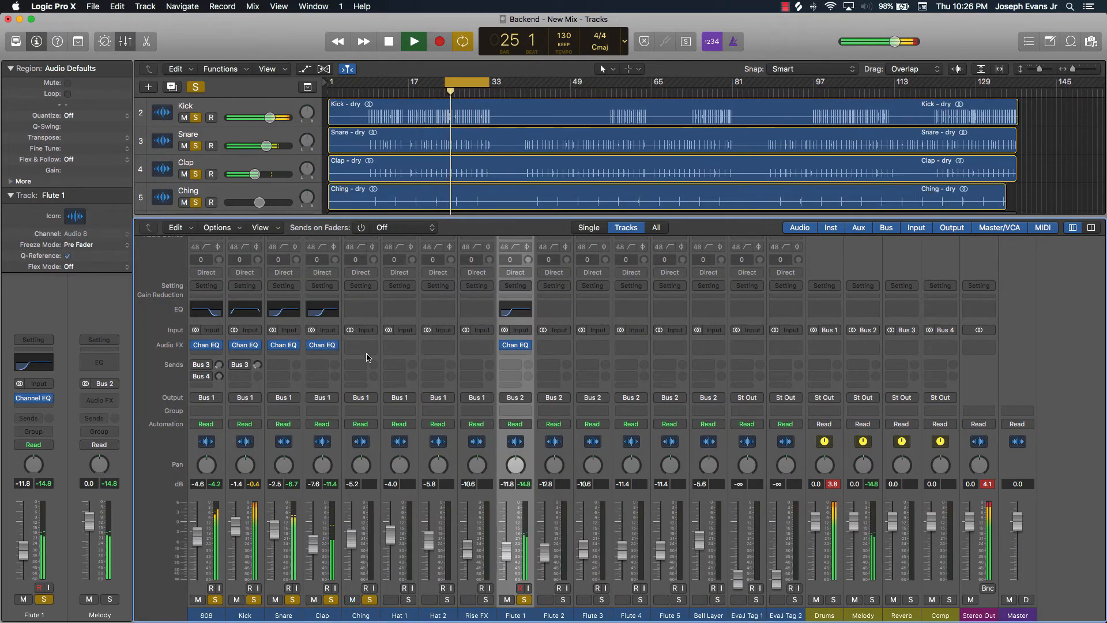
left_click(51, 87)
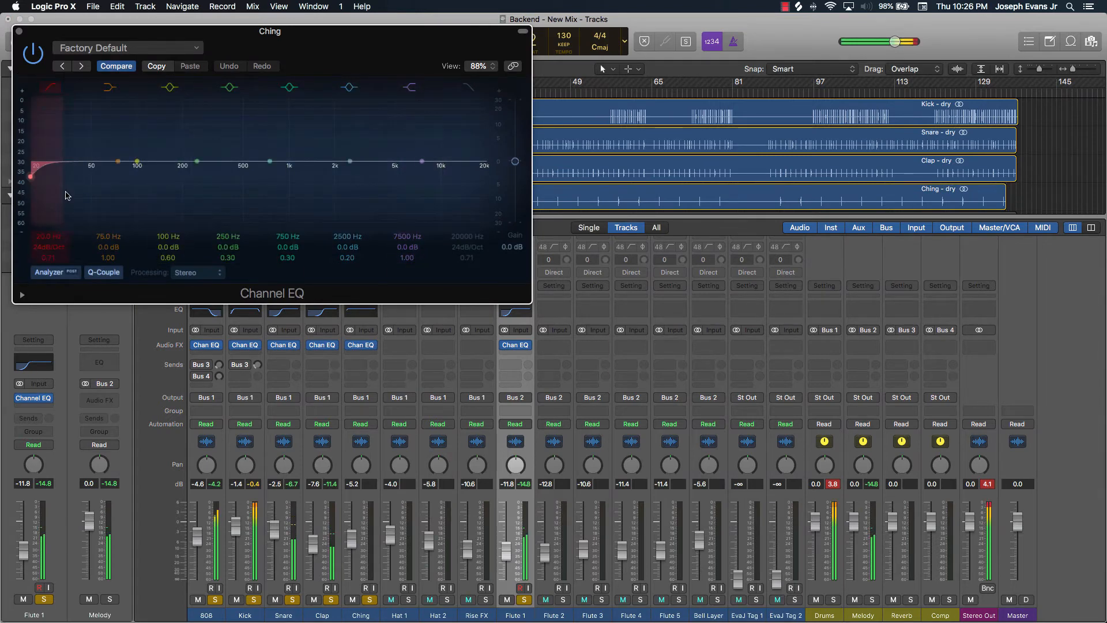
left_click_drag(51, 232, 65, 348)
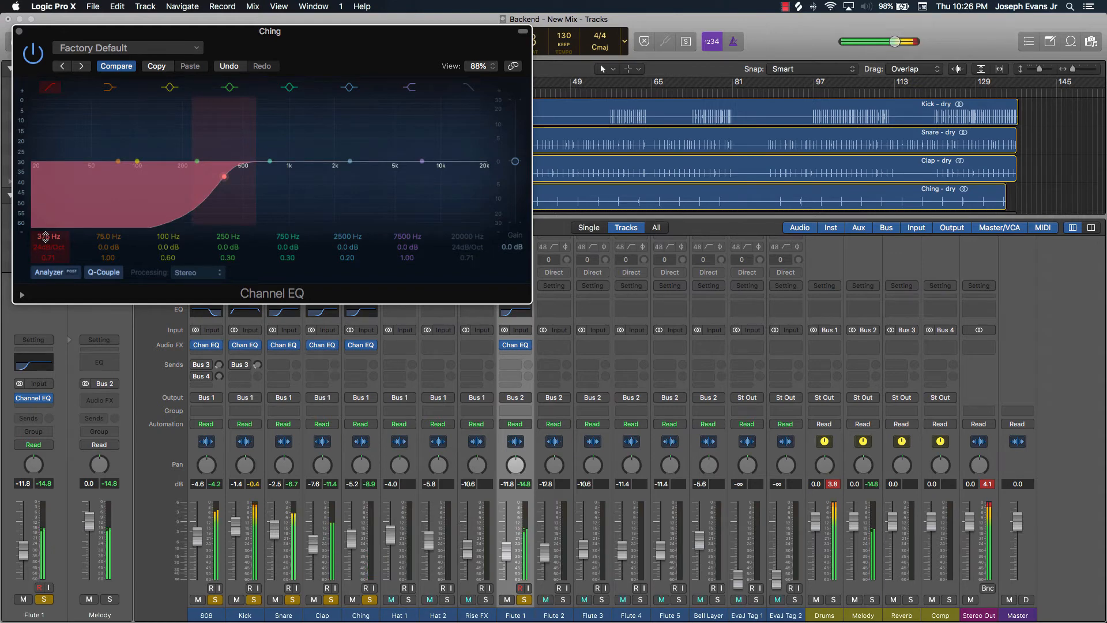
left_click_drag(45, 238, 45, 249)
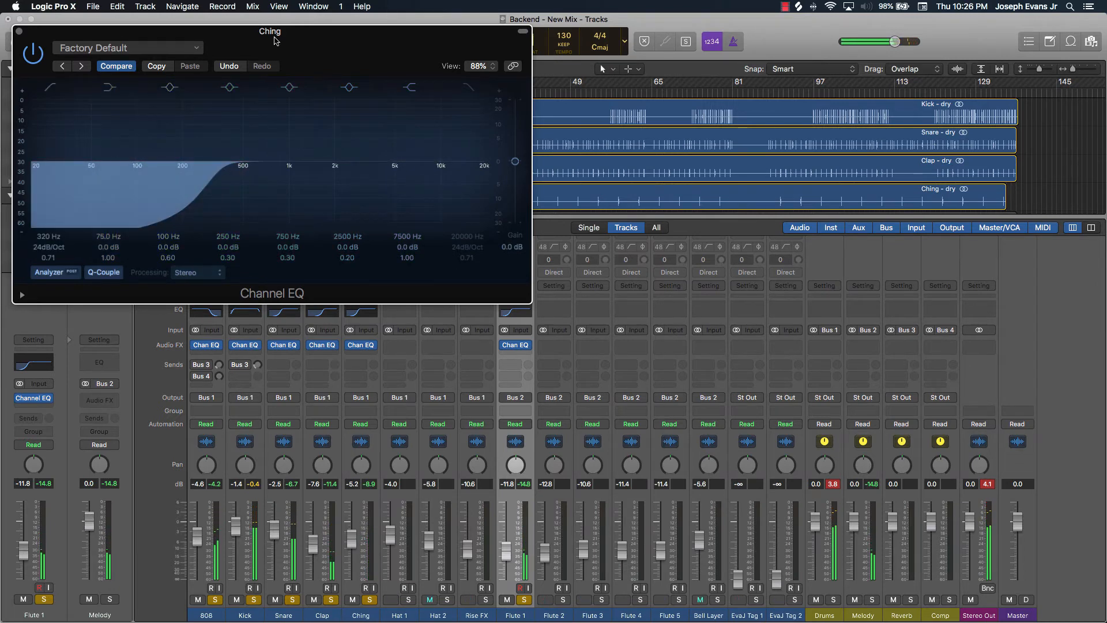
Reopen the Clap Channel EQ beside the Ching EQ to compare curves, then close both EQ windows
left_click_drag(274, 40, 799, 94)
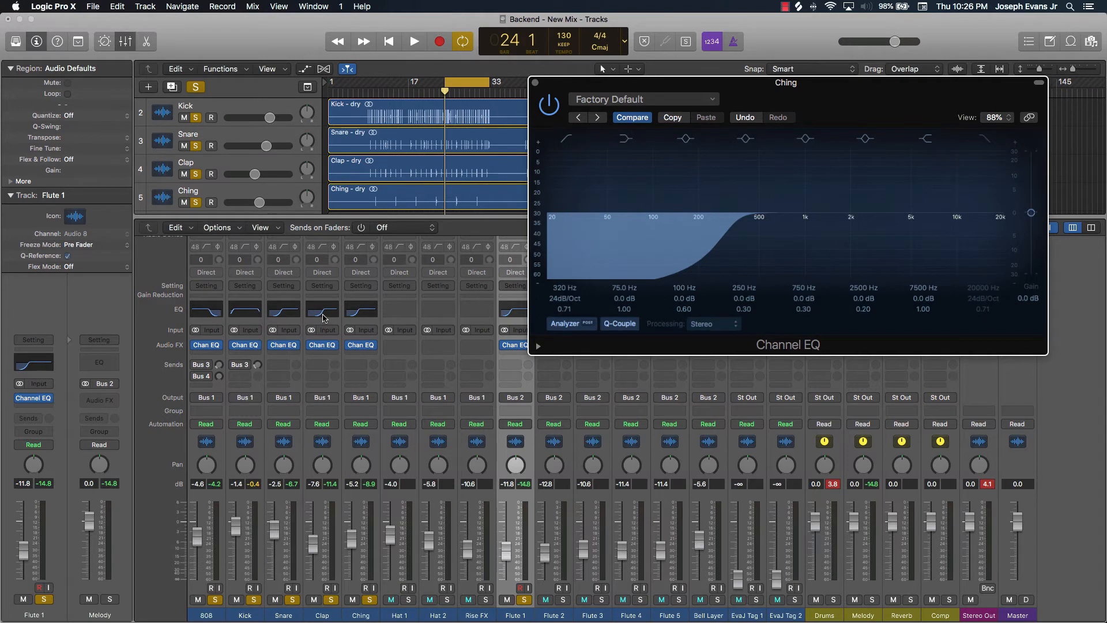
left_click(323, 311)
left_click_drag(430, 189, 320, 112)
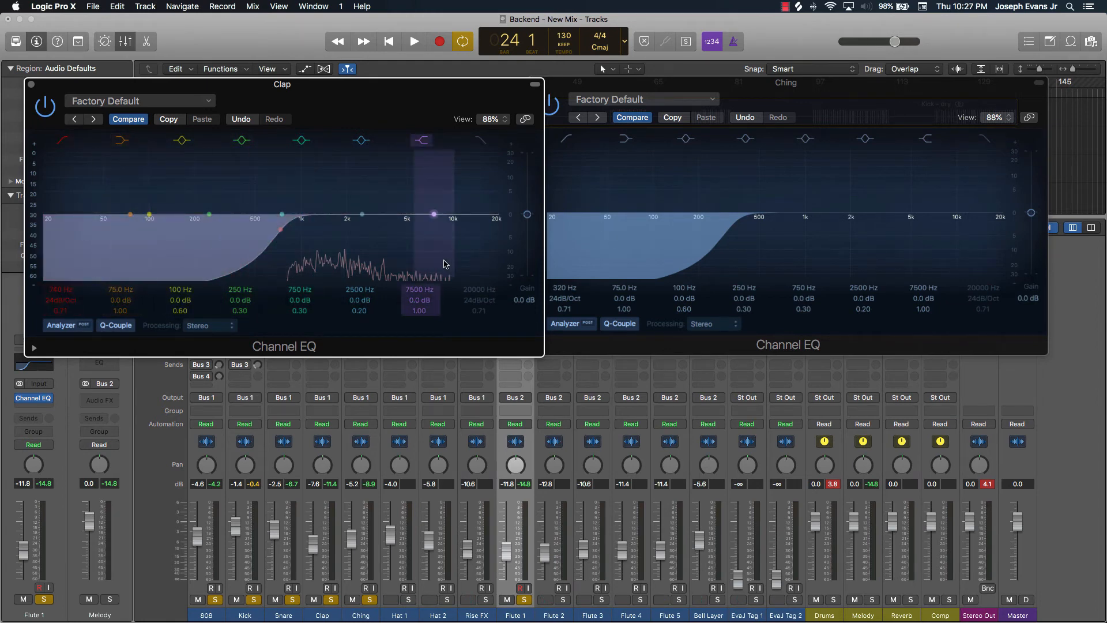
left_click(31, 85)
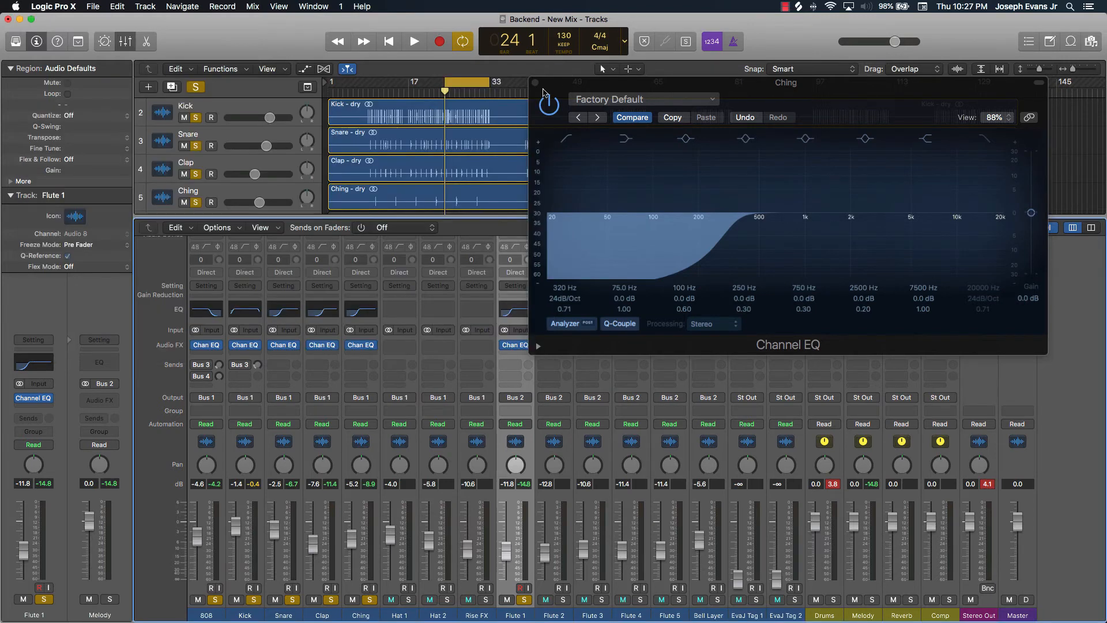
left_click(535, 84)
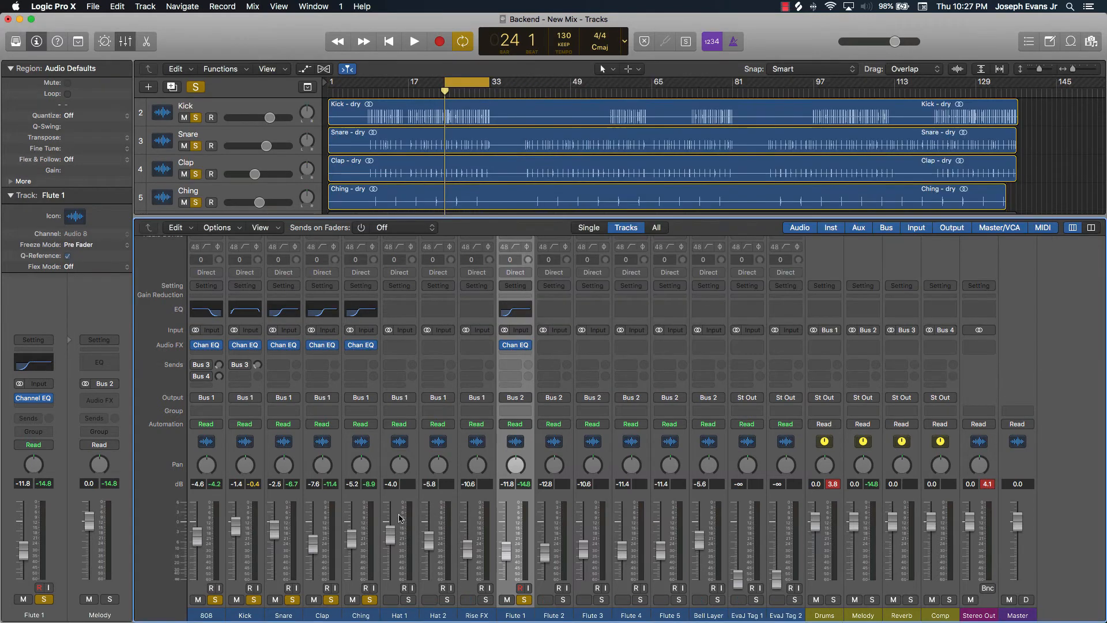
Solo Hat 1, add a Channel EQ, and while playing set its high-pass filter to 1000 Hz, then close the EQ
left_click(409, 601)
left_click(397, 312)
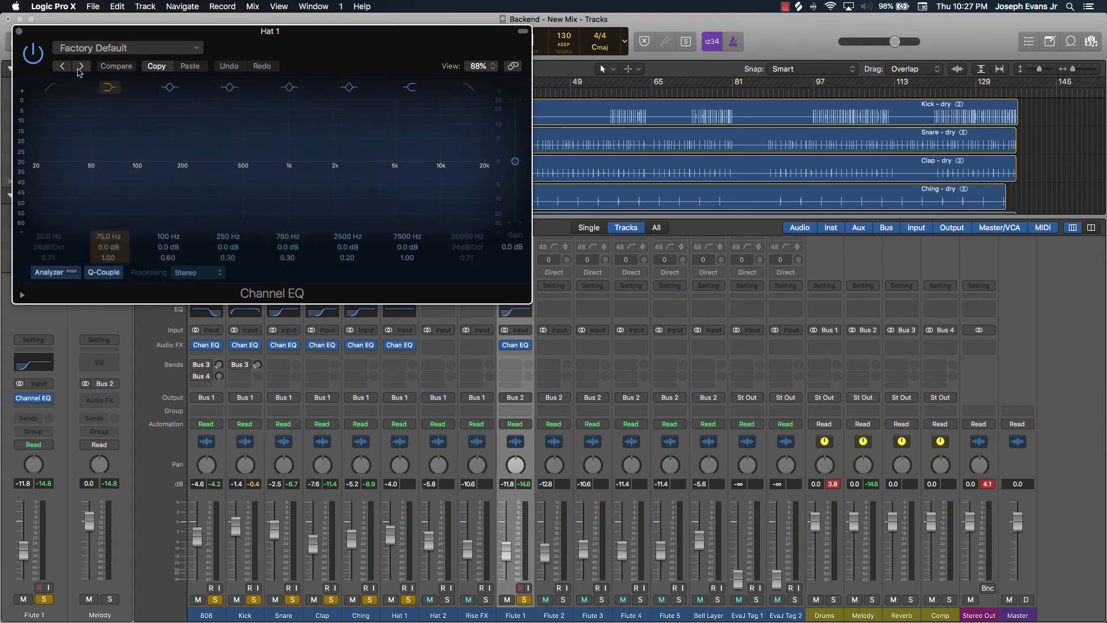
left_click_drag(311, 45, 430, 62)
key("space")
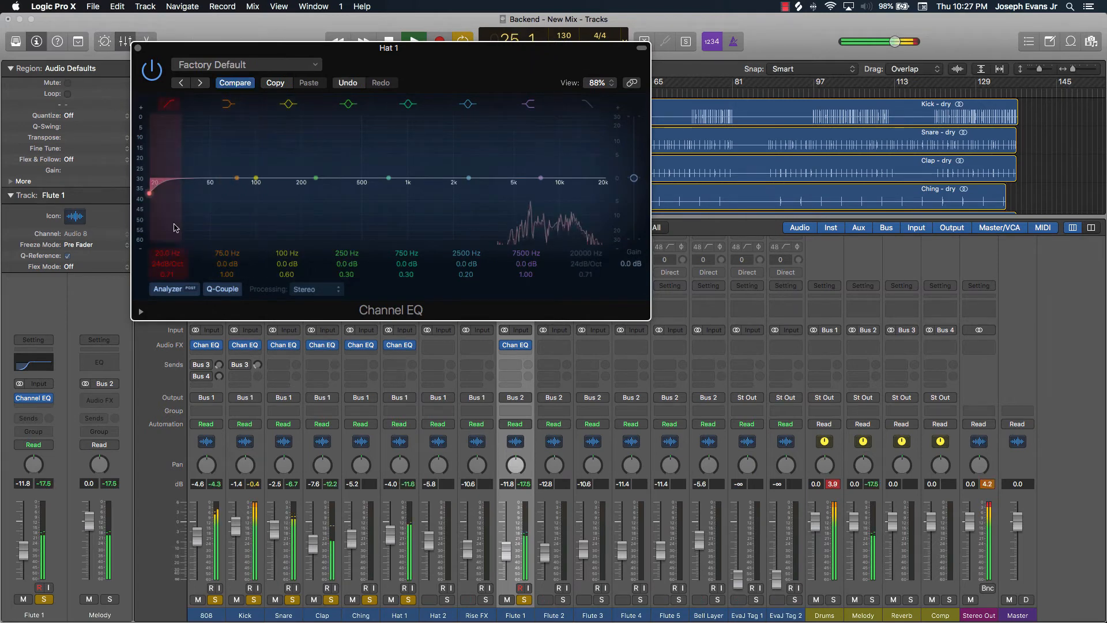
left_click_drag(173, 190, 407, 193)
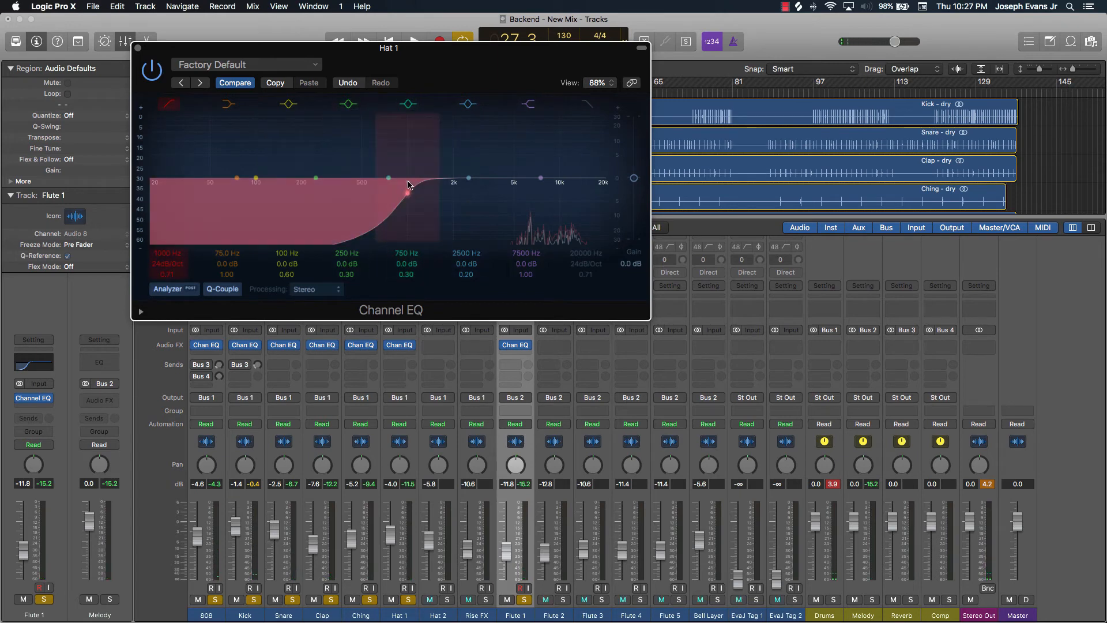
left_click(138, 50)
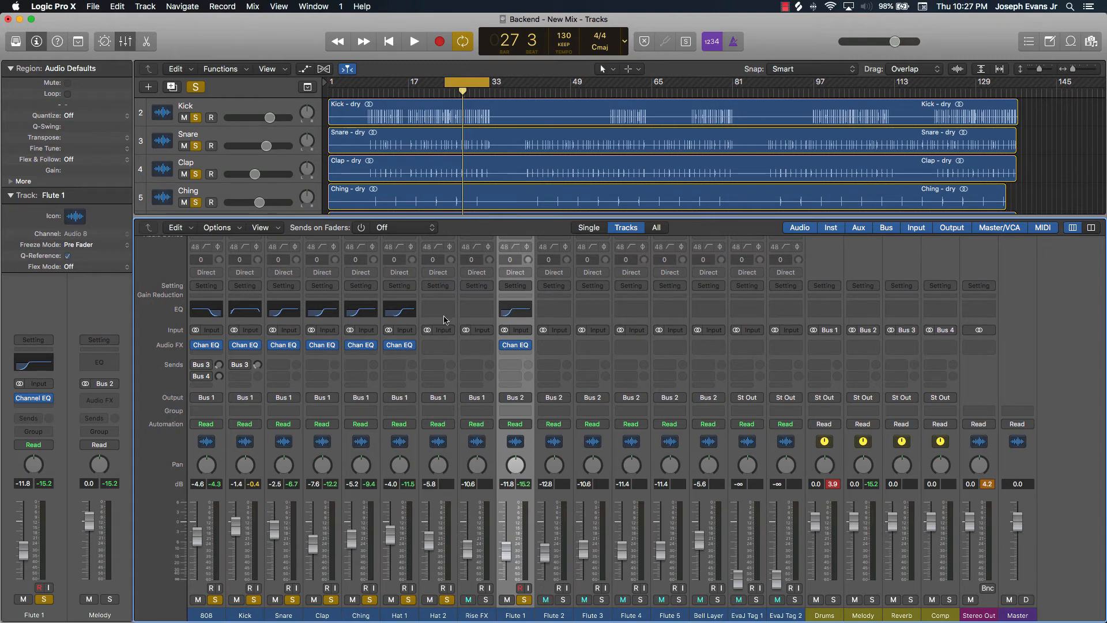
Add a Channel EQ on Hat 2 with a high-pass filter at 580 Hz, then nudge its fader to -4.7 dB
left_click(444, 318)
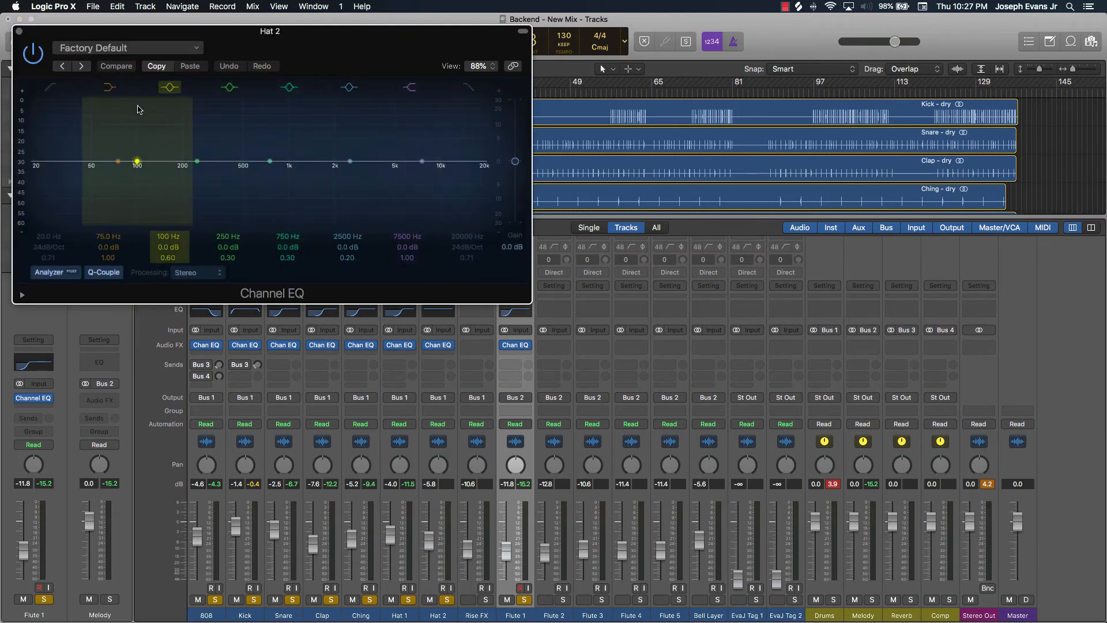
left_click(50, 87)
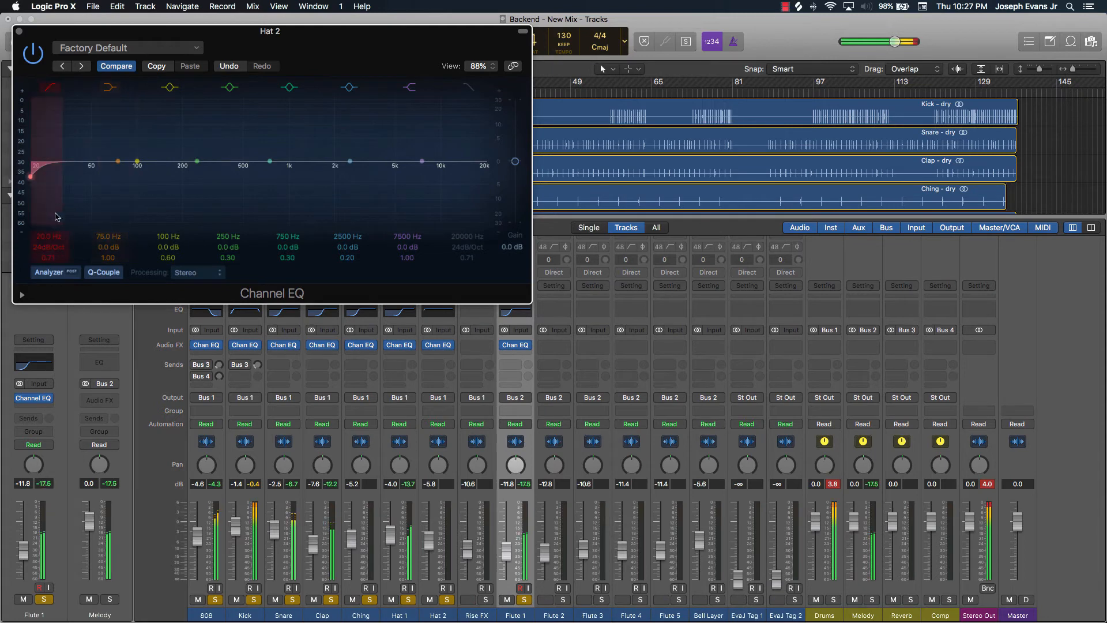
left_click_drag(46, 235, 46, 193)
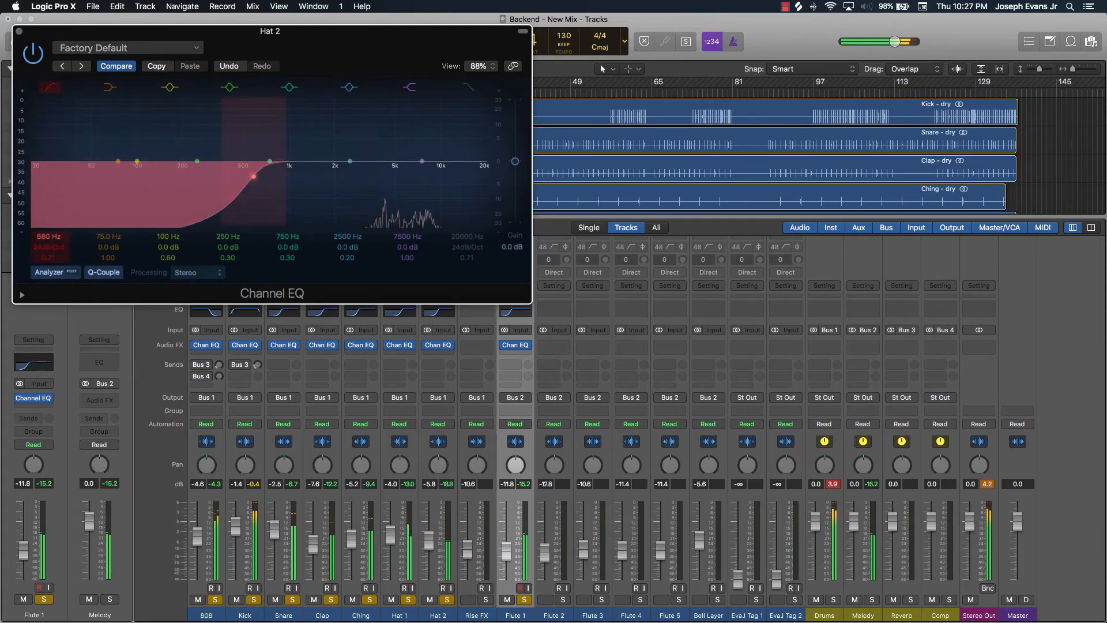
left_click(19, 32)
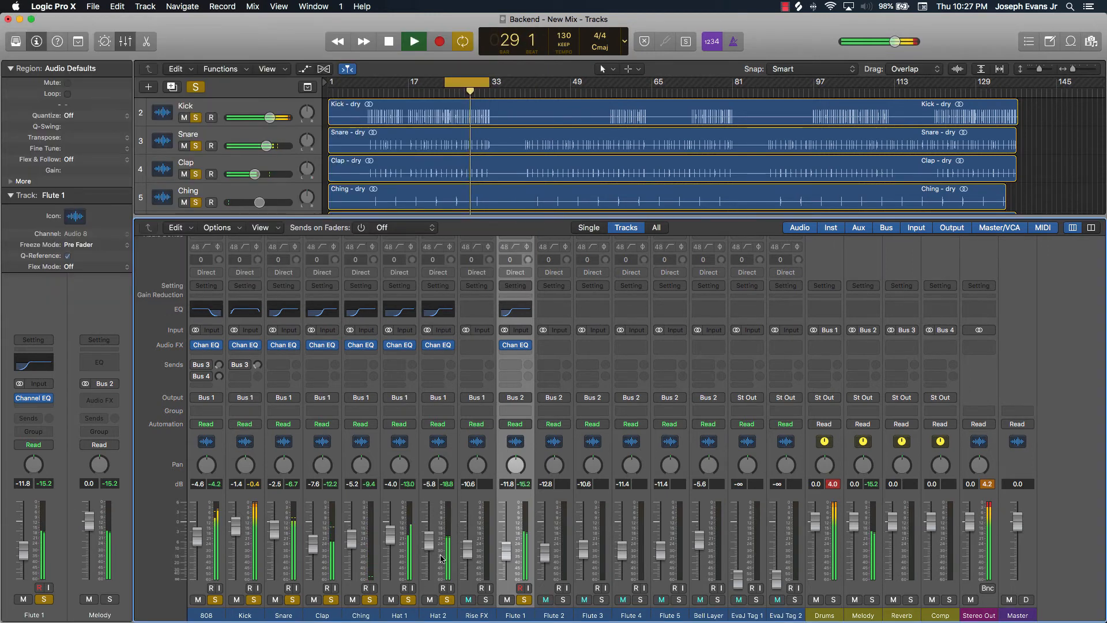
left_click_drag(441, 558, 441, 553)
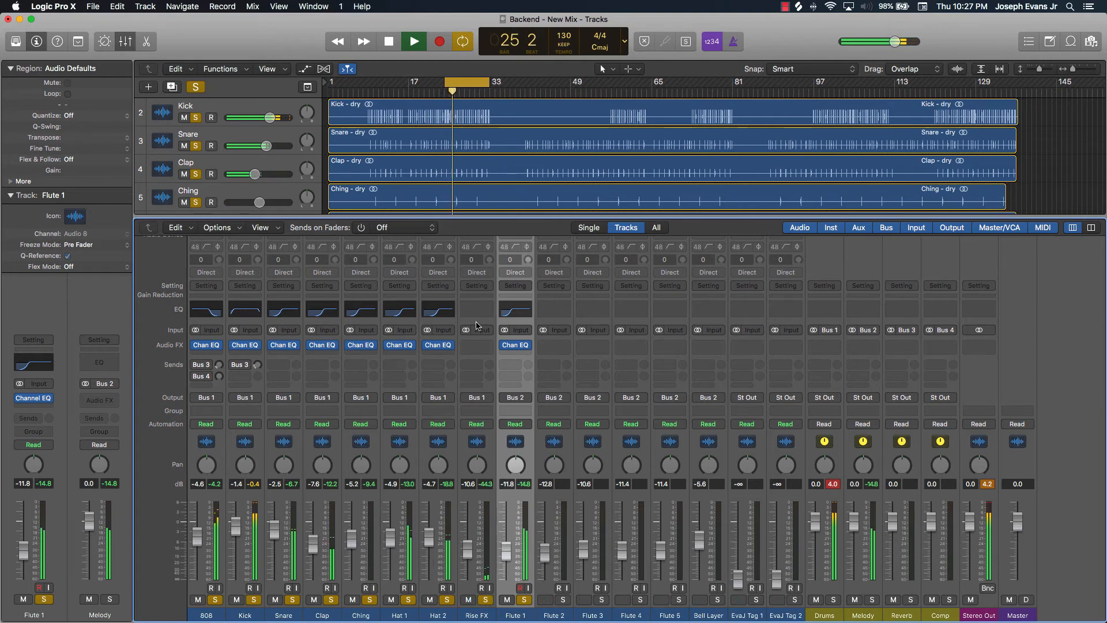
Open the Rise FX Channel EQ, enable the high-pass filter at about 390 Hz, stop playback, and close the EQ
double_click(476, 311)
left_click(52, 89)
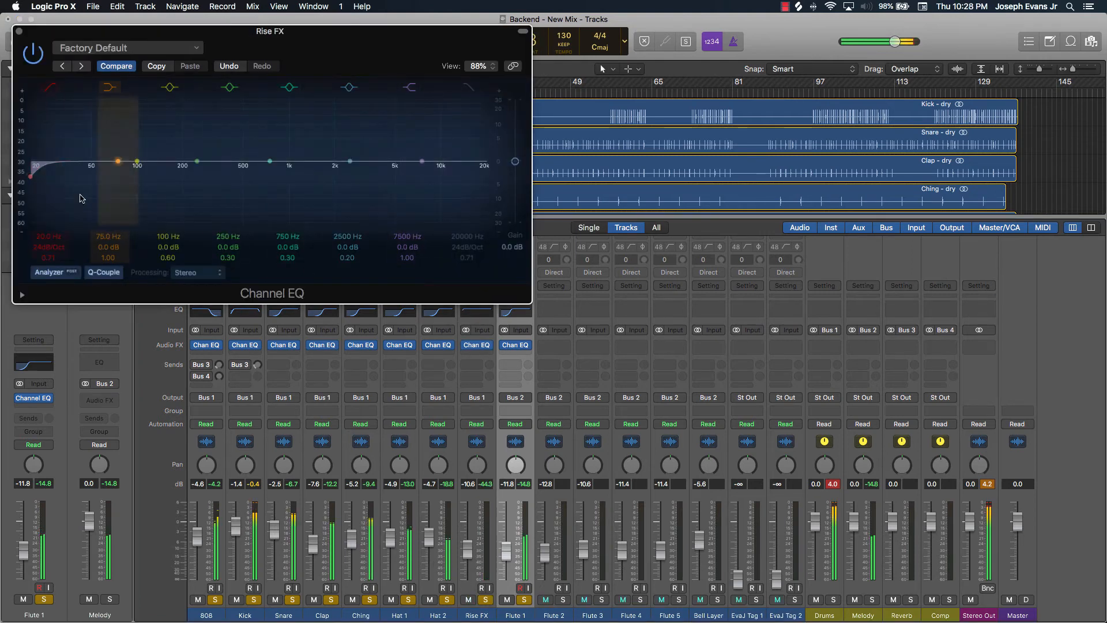
left_click_drag(427, 47, 686, 218)
scroll(530, 123, "down", 5)
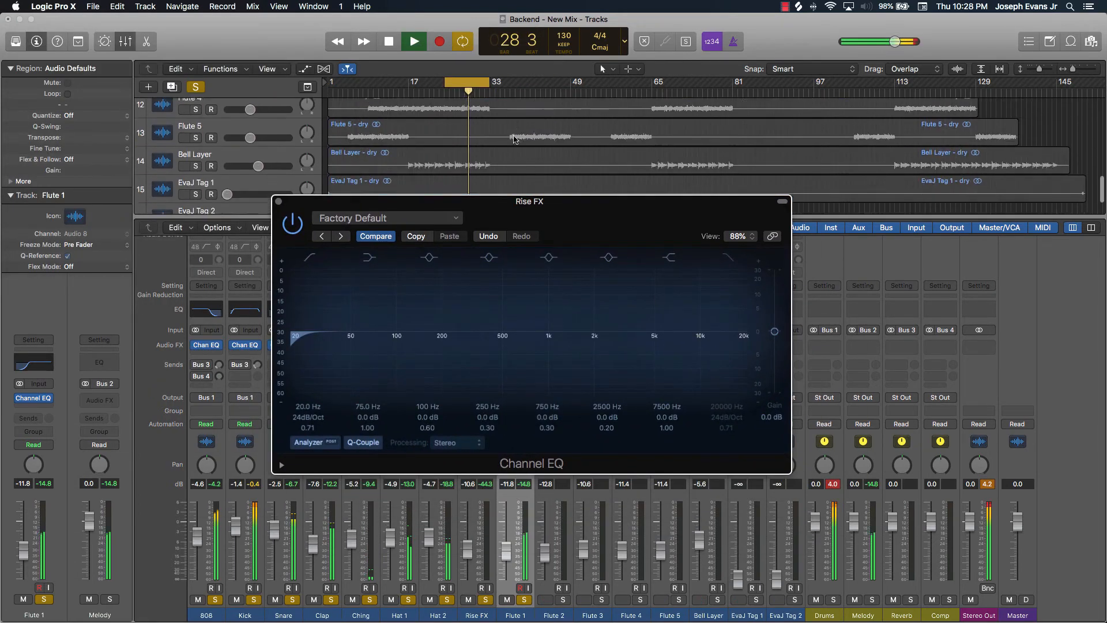
scroll(514, 138, "down", 1)
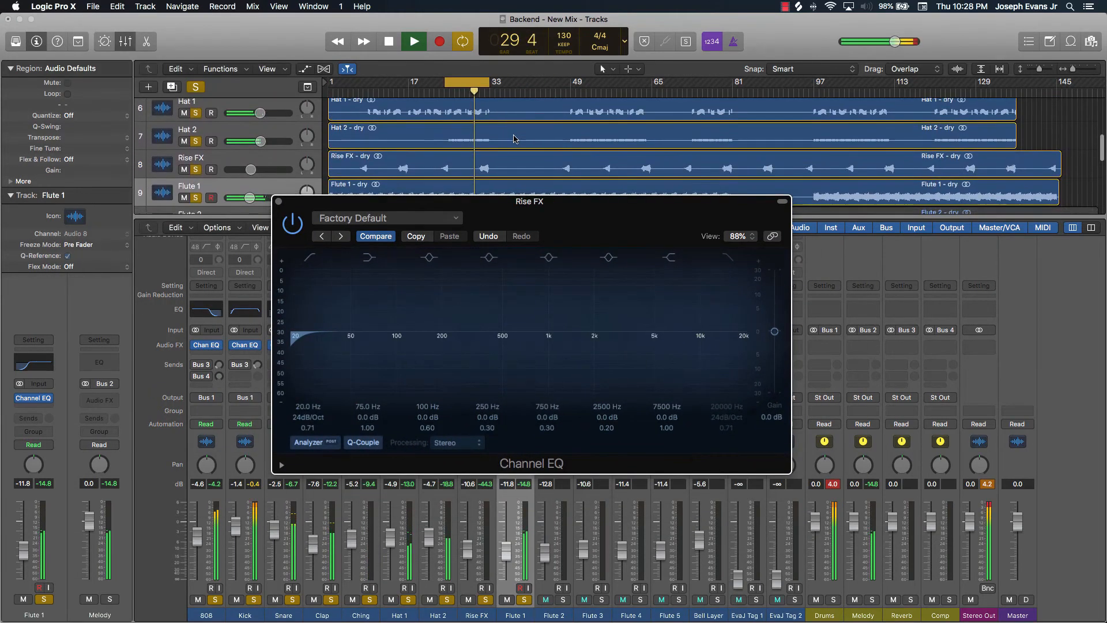
left_click(468, 82)
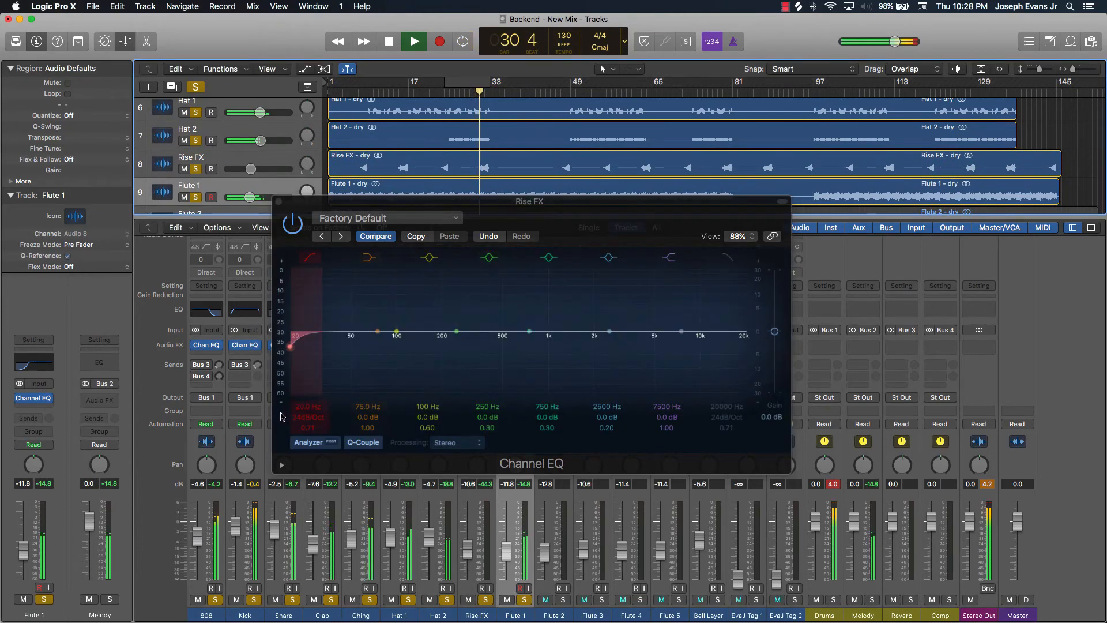
left_click_drag(305, 407, 305, 352)
key("space")
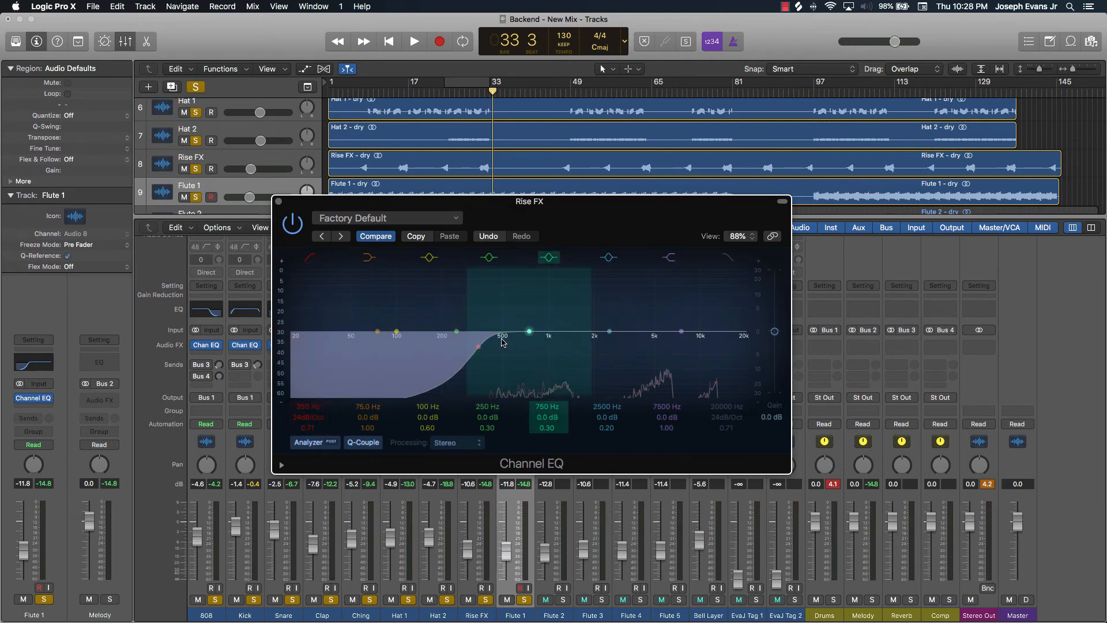
left_click(280, 202)
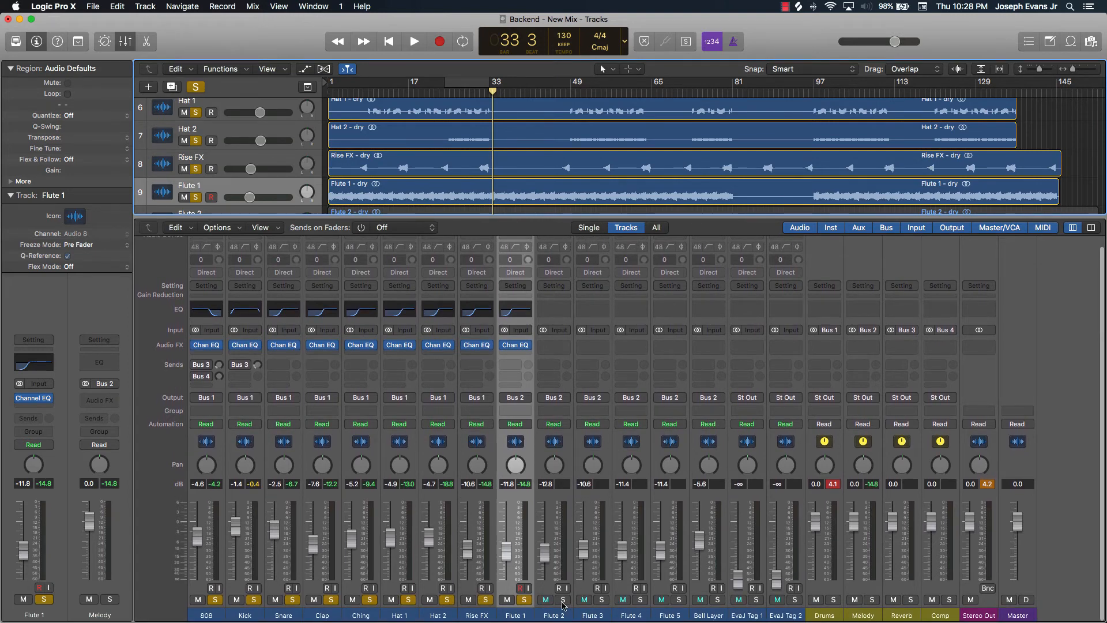
Re-enable the cycle, select and solo the Flute 4 track, and start playback
scroll(466, 95, "down", 6)
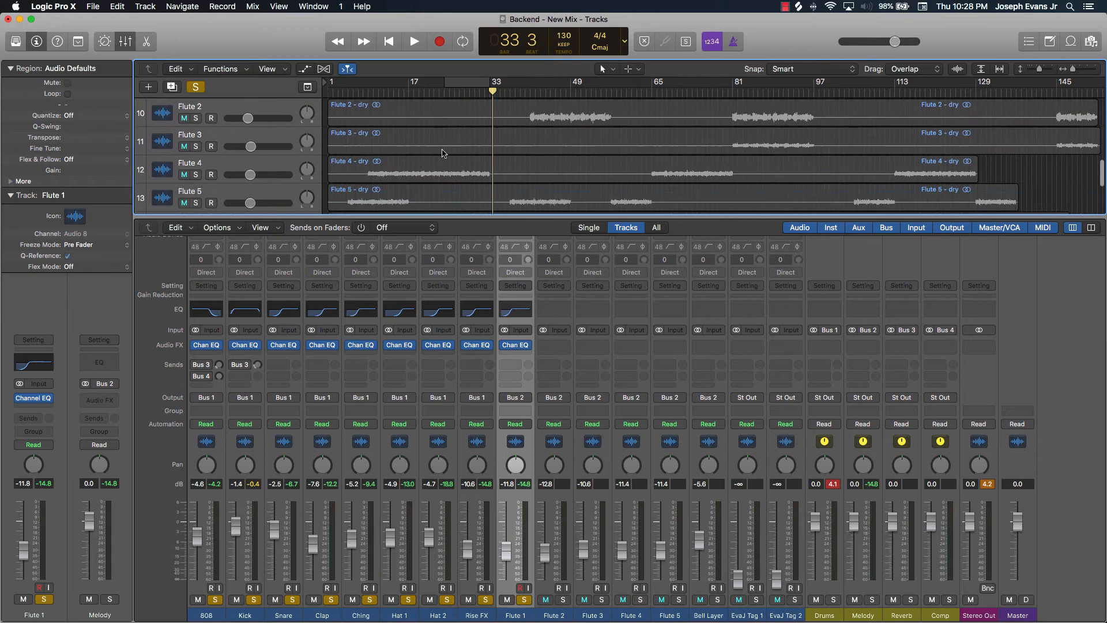
left_click(467, 86)
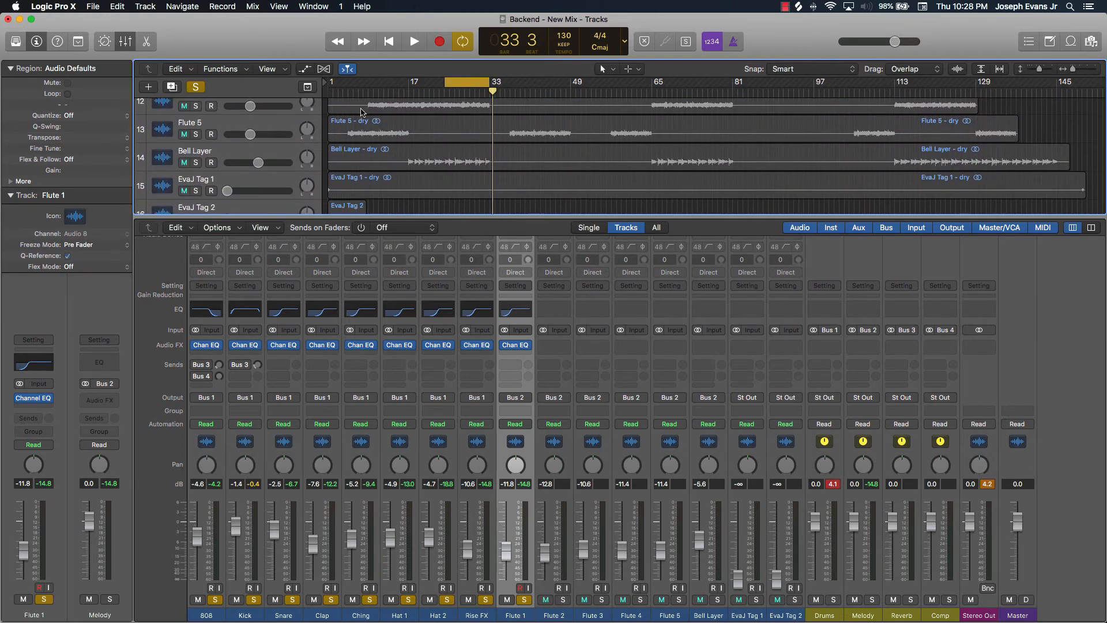
scroll(361, 111, "up", 3)
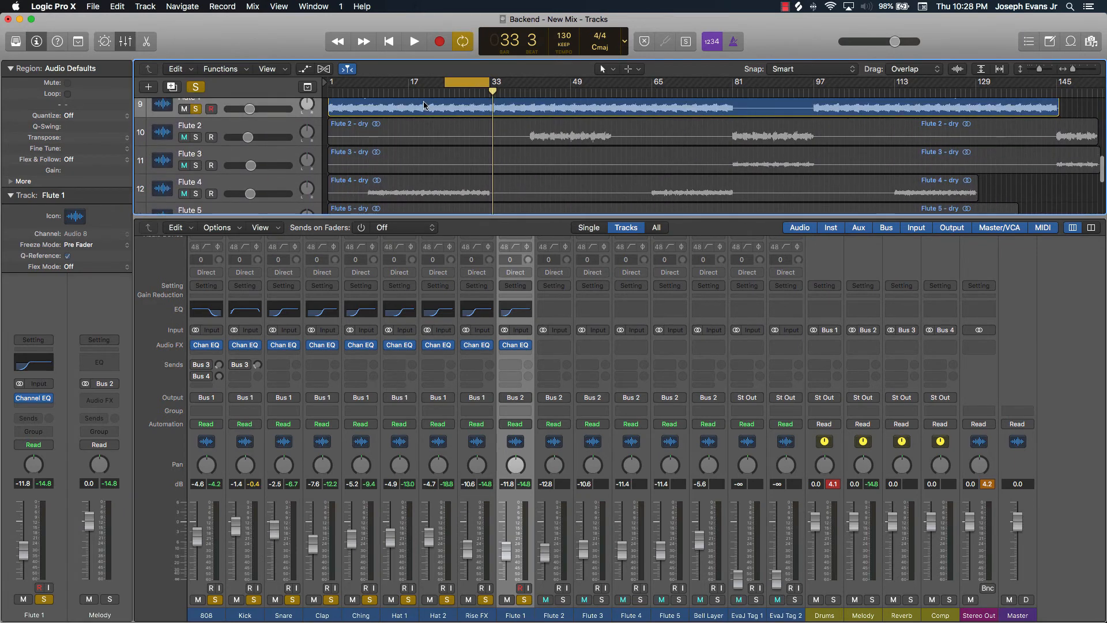
left_click(265, 189)
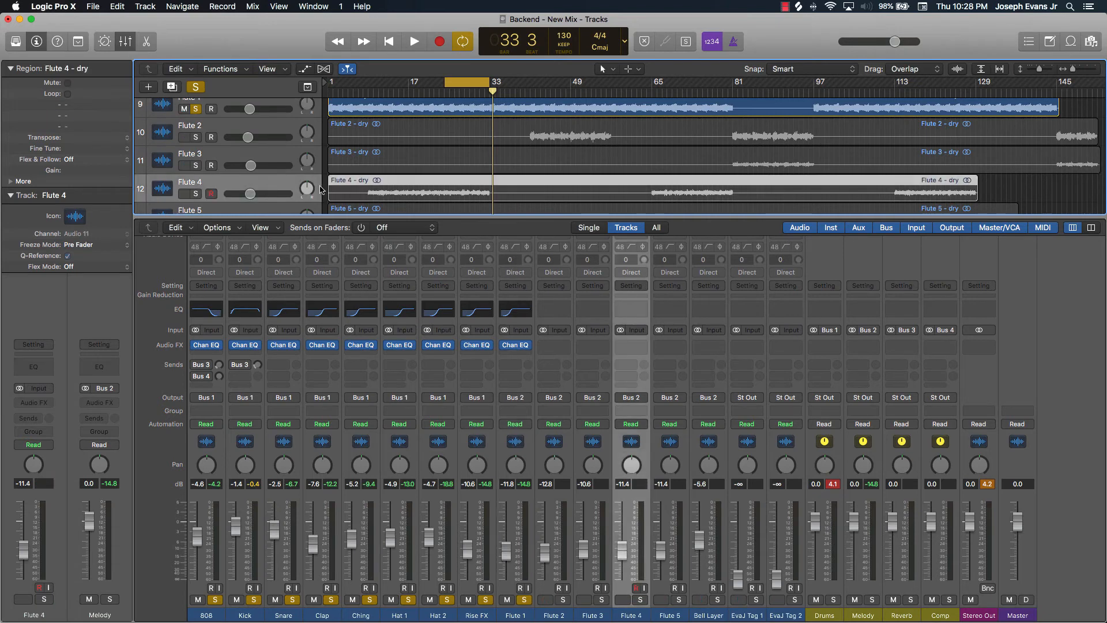
left_click(195, 195)
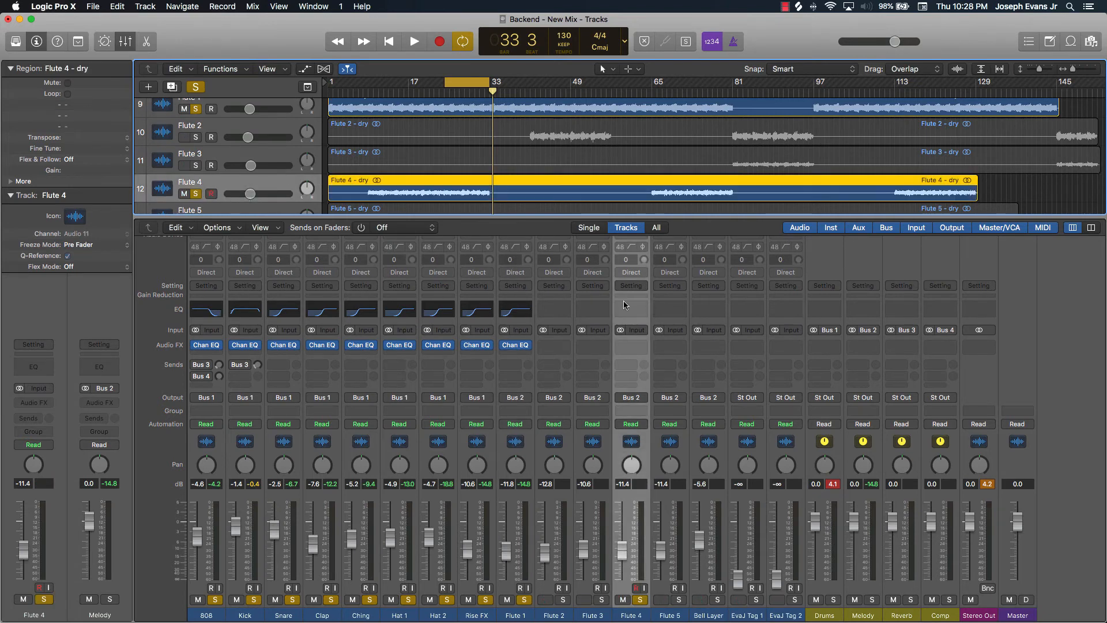
key("space")
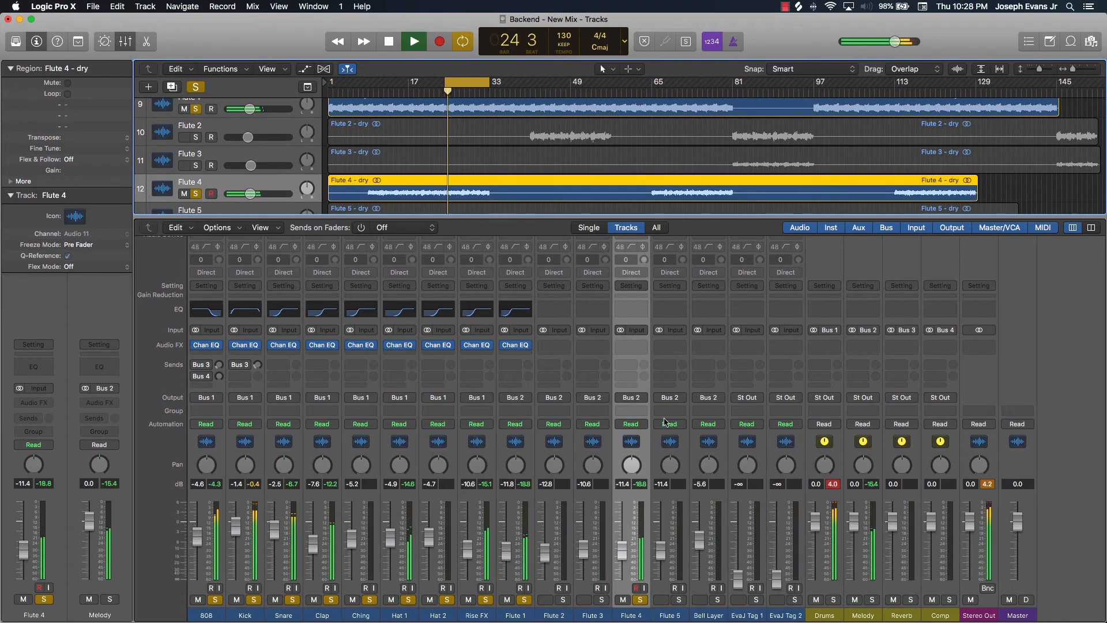
Add a Channel EQ on Flute 4 with its high-pass filter at 365 Hz, close it and stop playback
left_click(631, 309)
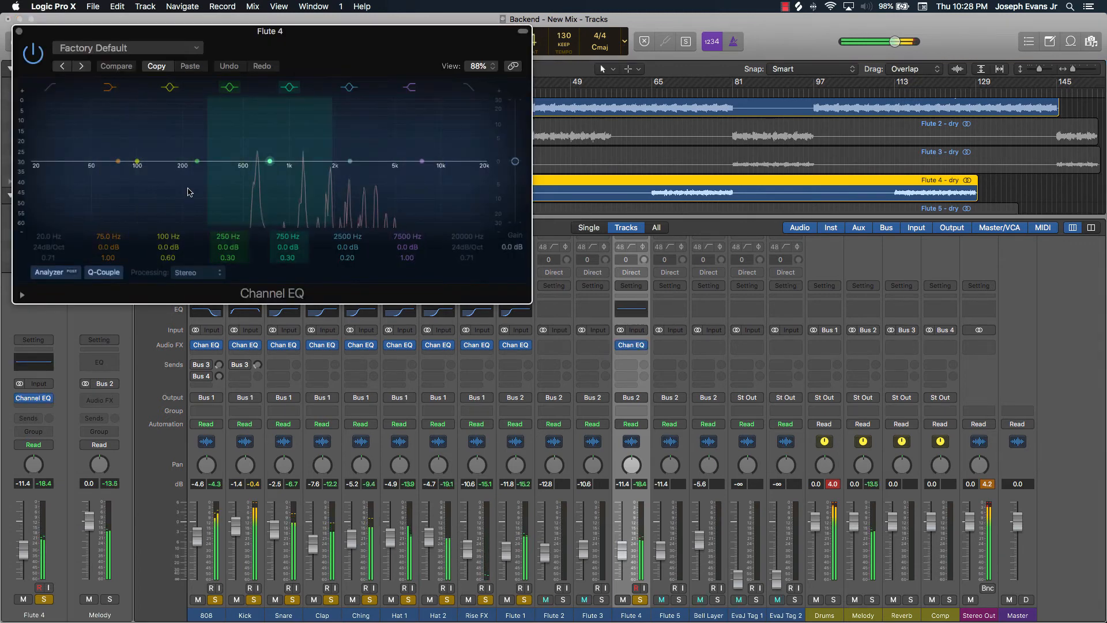
left_click(50, 88)
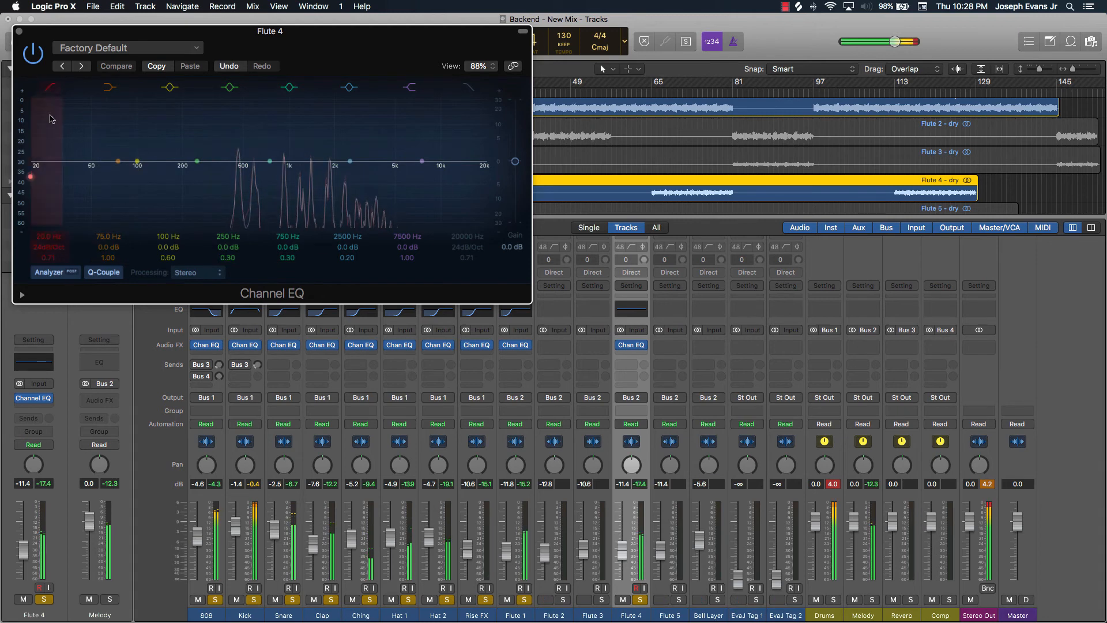
left_click_drag(47, 239, 48, 202)
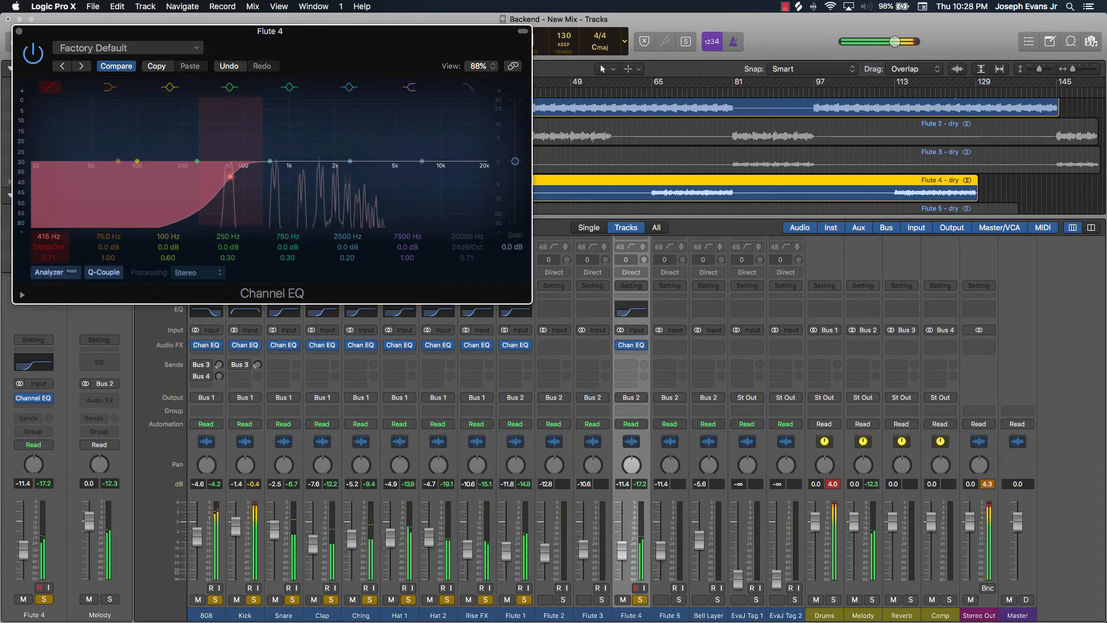
left_click_drag(49, 235, 49, 239)
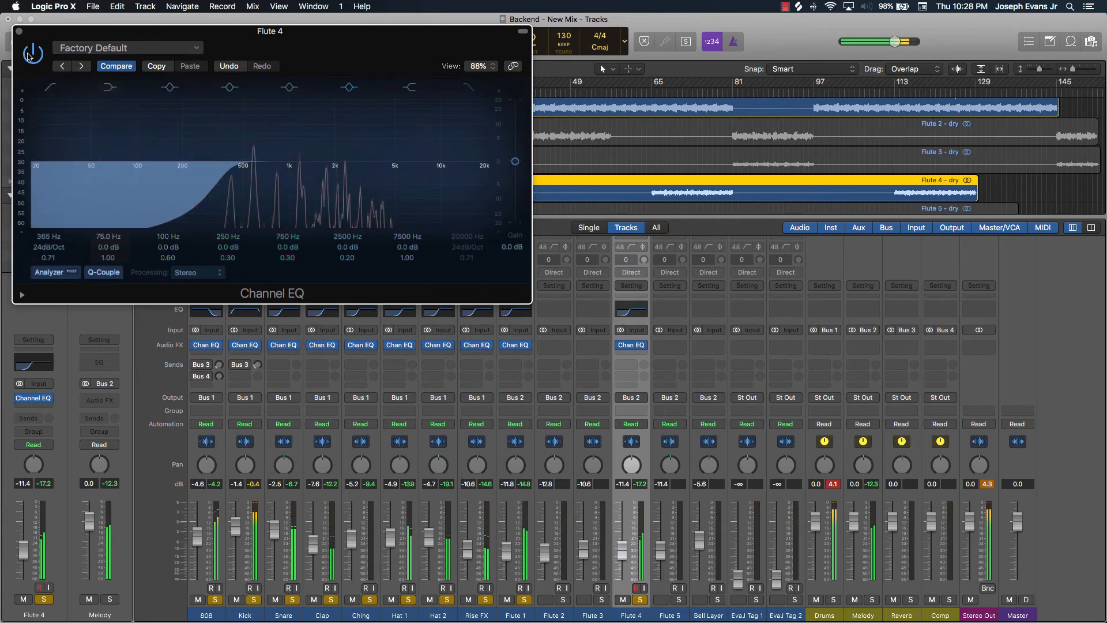
left_click(20, 31)
key("space")
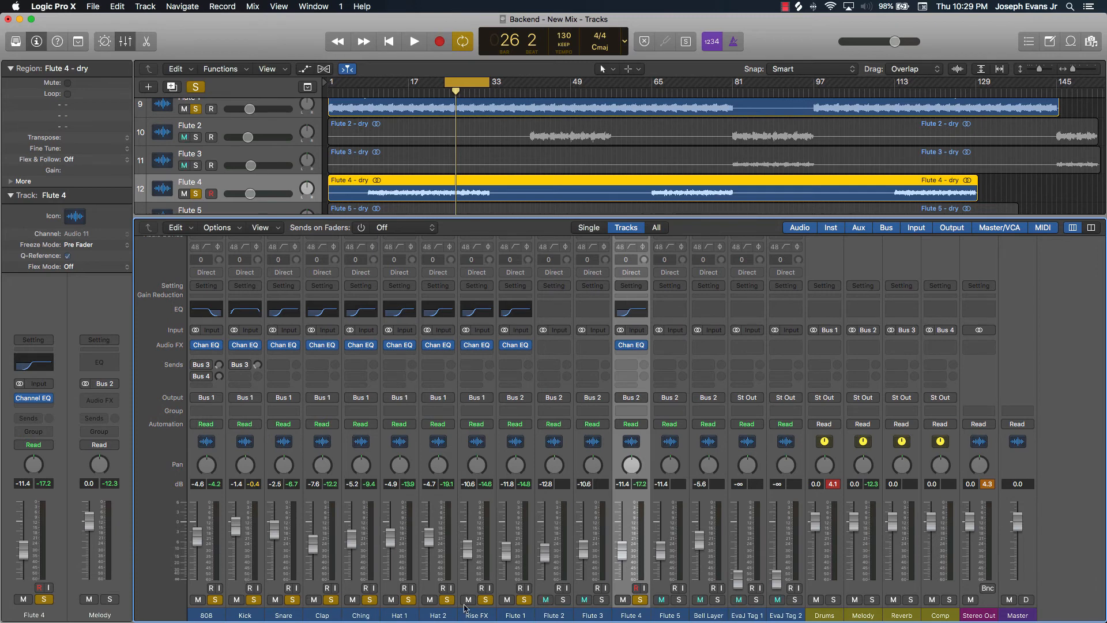
Solo Bell Layer, add a Channel EQ with the high-pass filter at 290 Hz while playing, then close it and stop
scroll(403, 207, "down", 3)
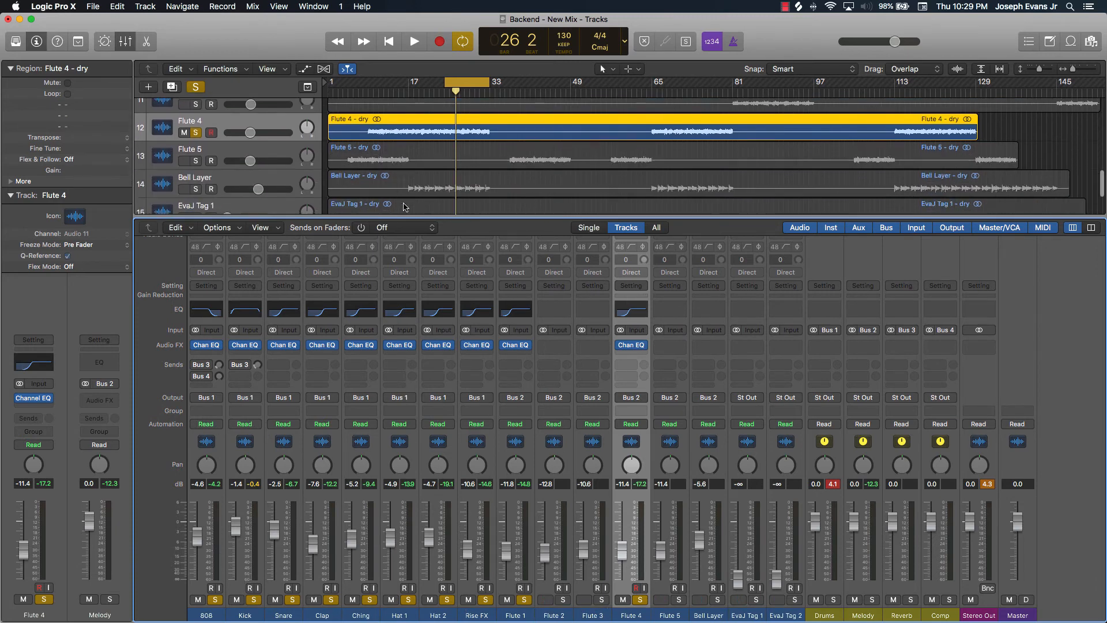
left_click(196, 186)
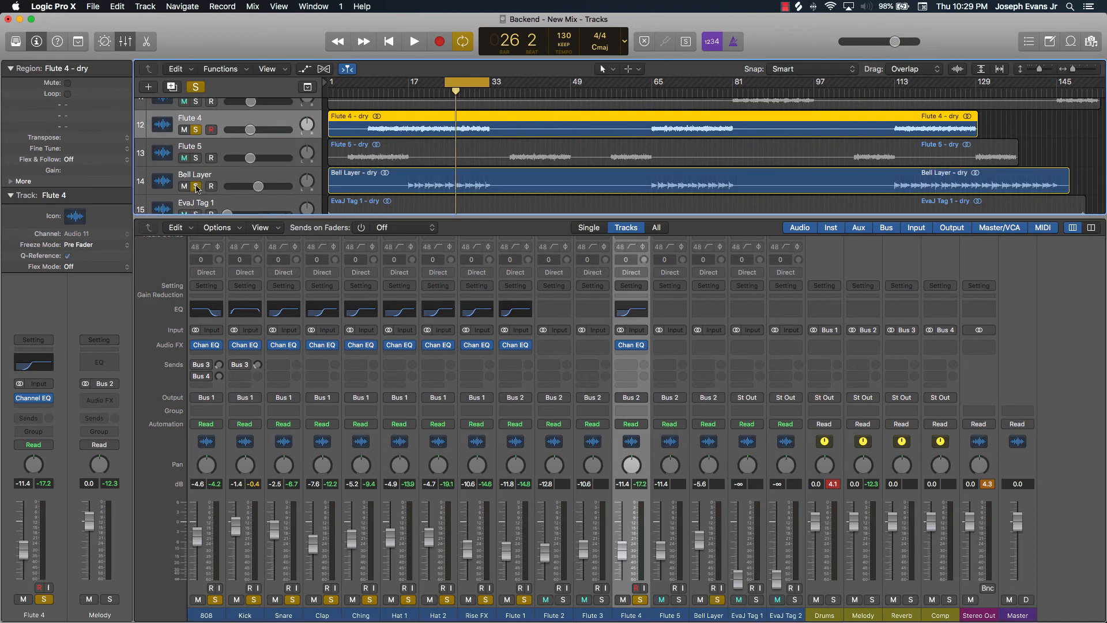
left_click(218, 174)
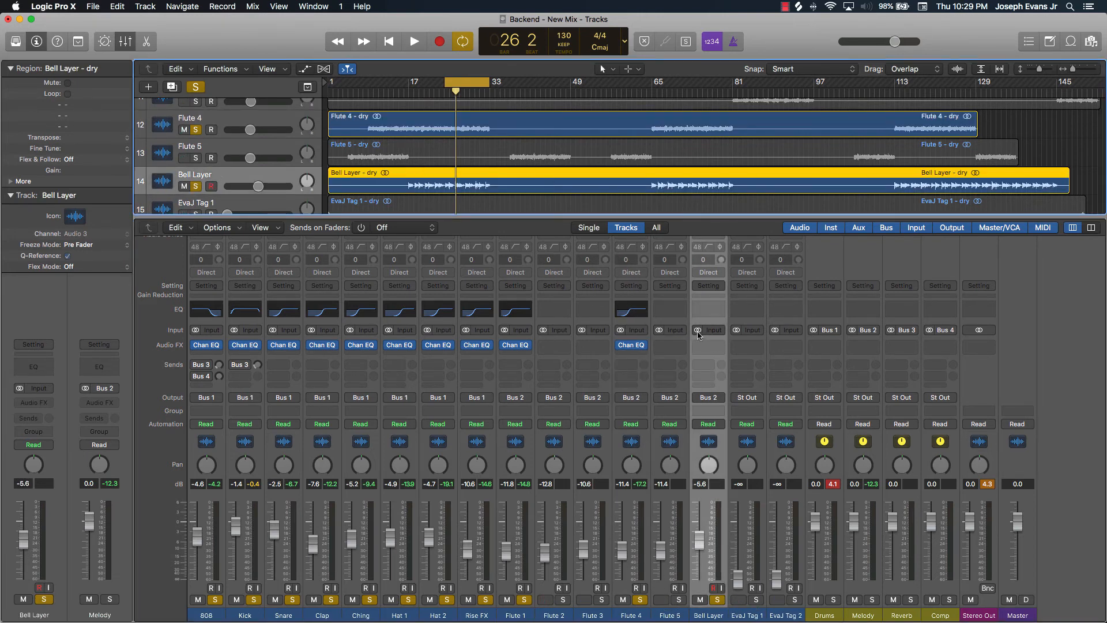
left_click(700, 308)
key("space")
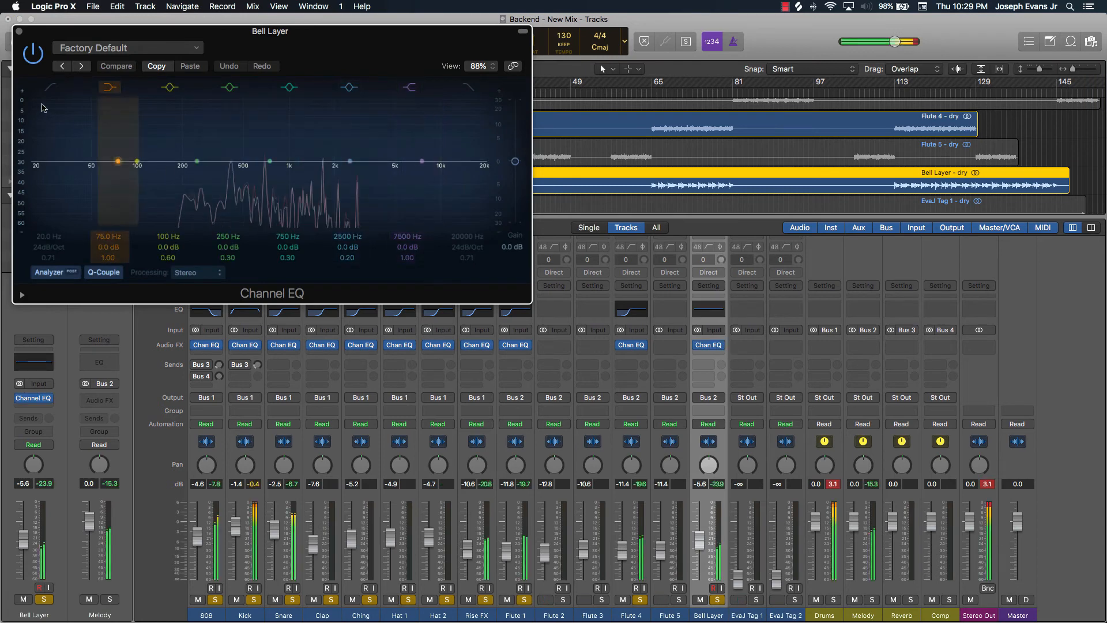
left_click(50, 88)
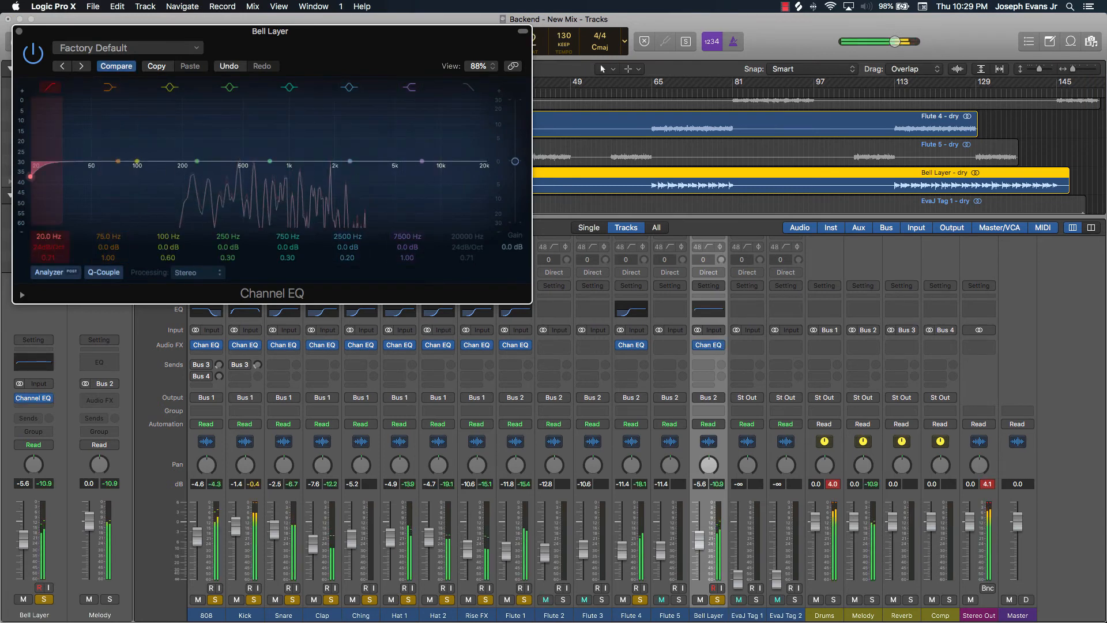
left_click_drag(48, 244, 49, 201)
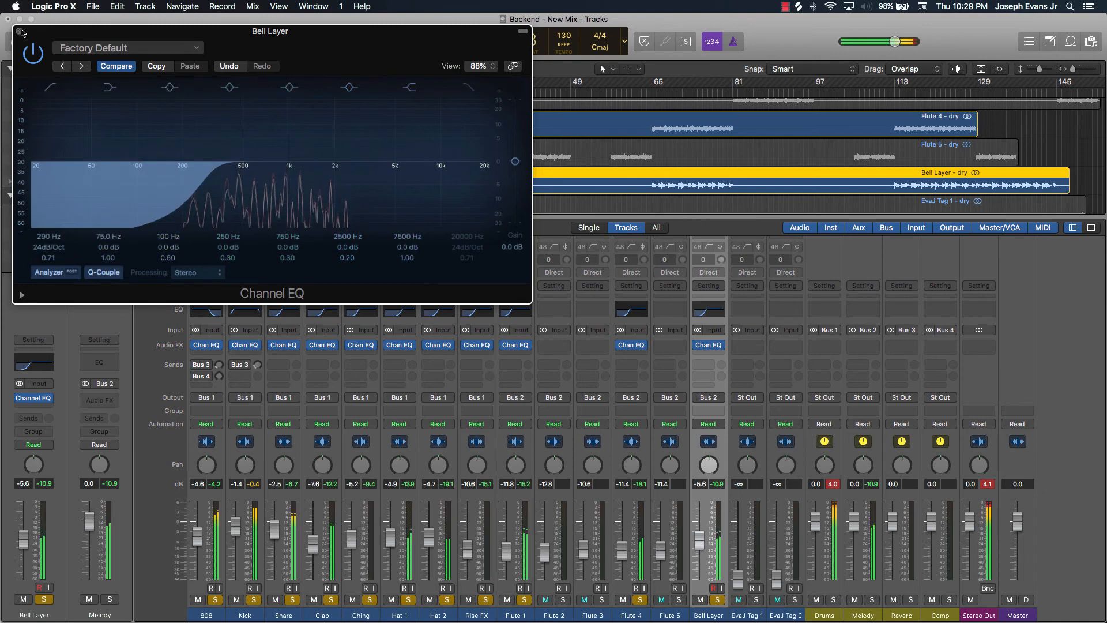
left_click(19, 31)
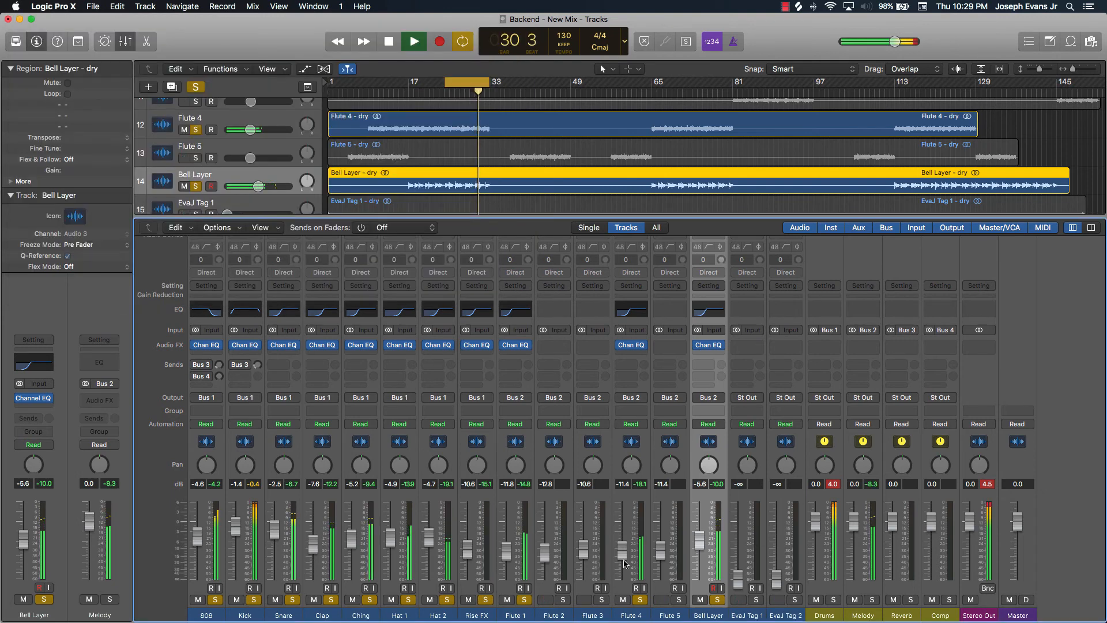
key("space")
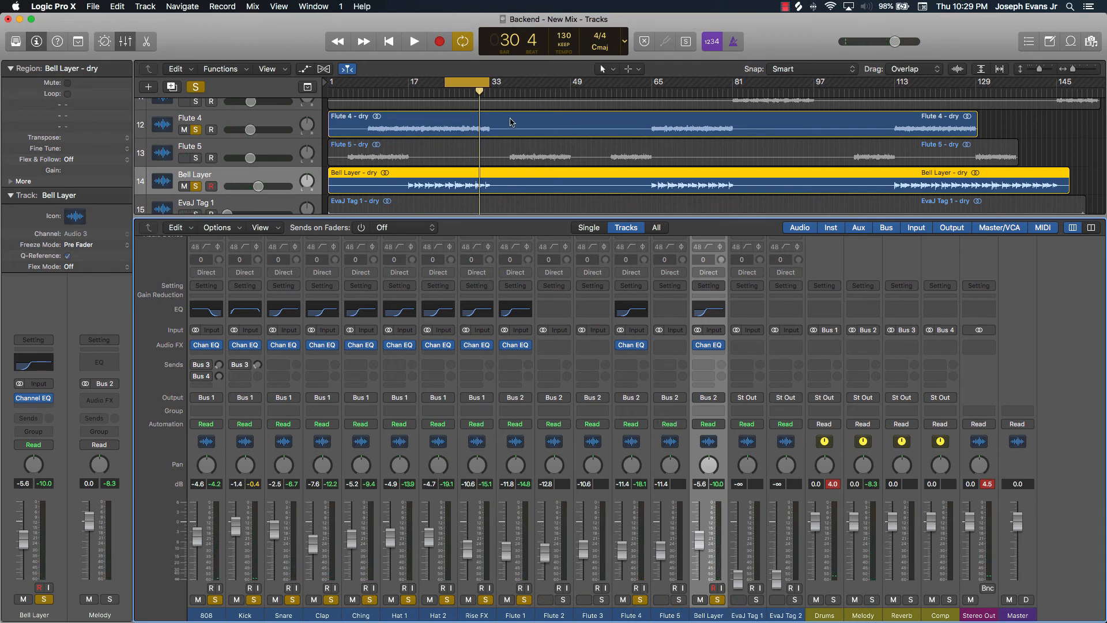
Move the cycle region later in the arrangement, to about bars 87 to 95
scroll(510, 122, "up", 3)
left_click_drag(461, 82, 787, 99)
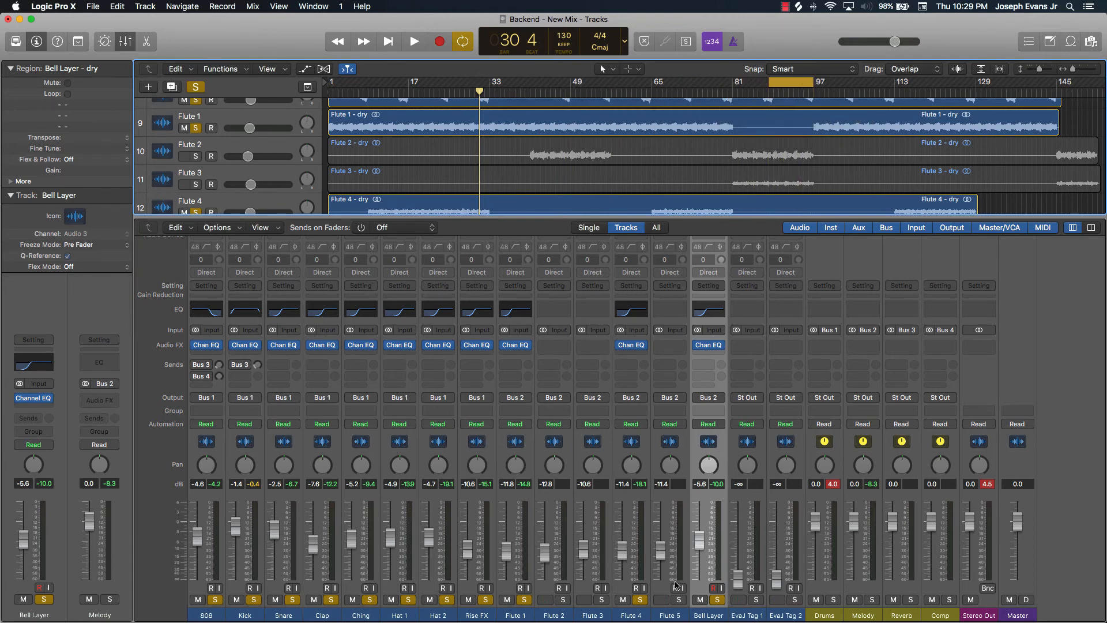
Solo Flute 3, start playback, and add a Channel EQ with its high-pass filter at 305 Hz, then close it
left_click(601, 600)
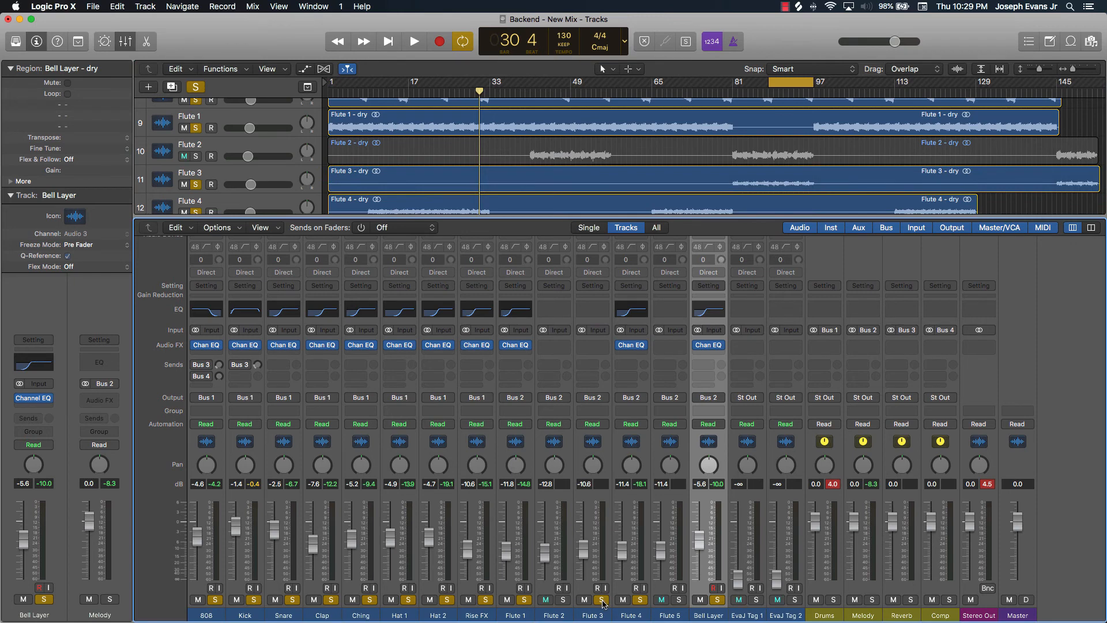
key("space")
left_click(593, 309)
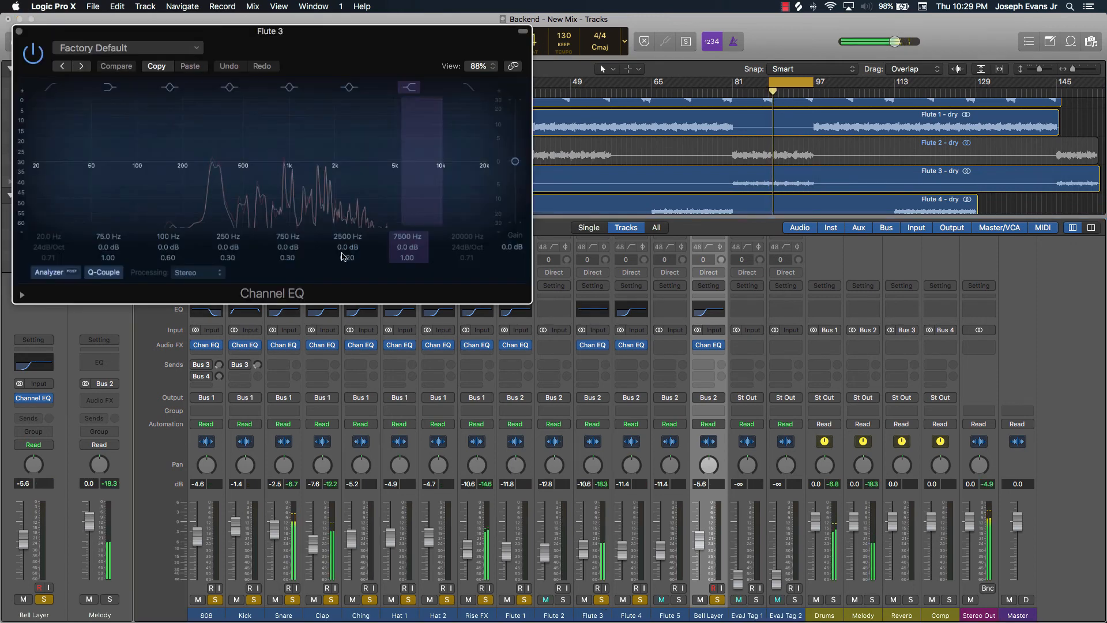
left_click(48, 86)
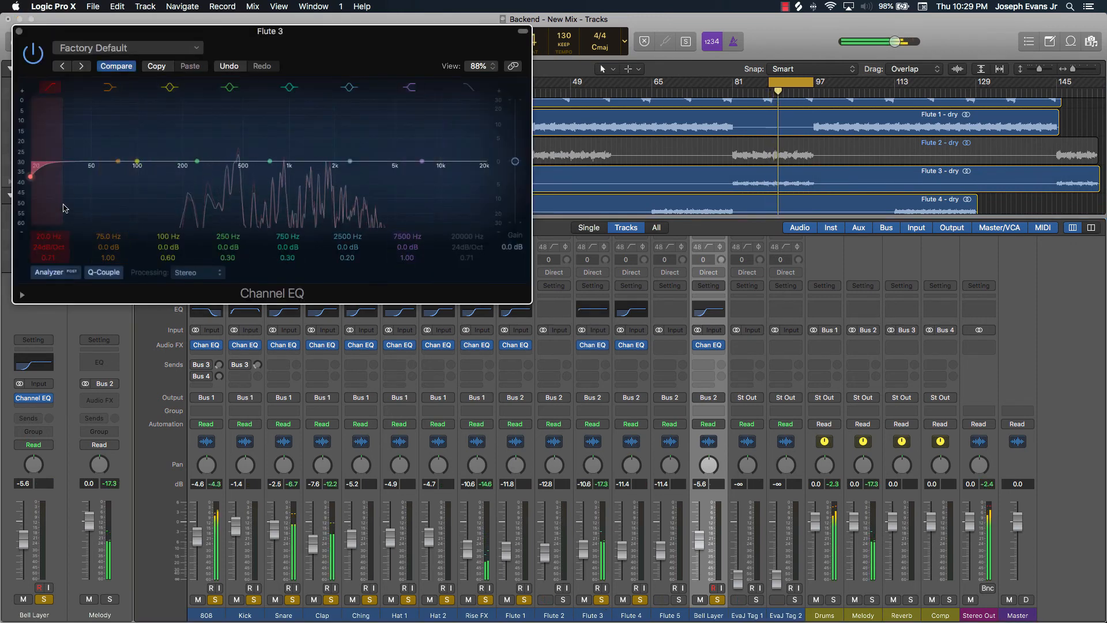
left_click_drag(50, 237, 49, 187)
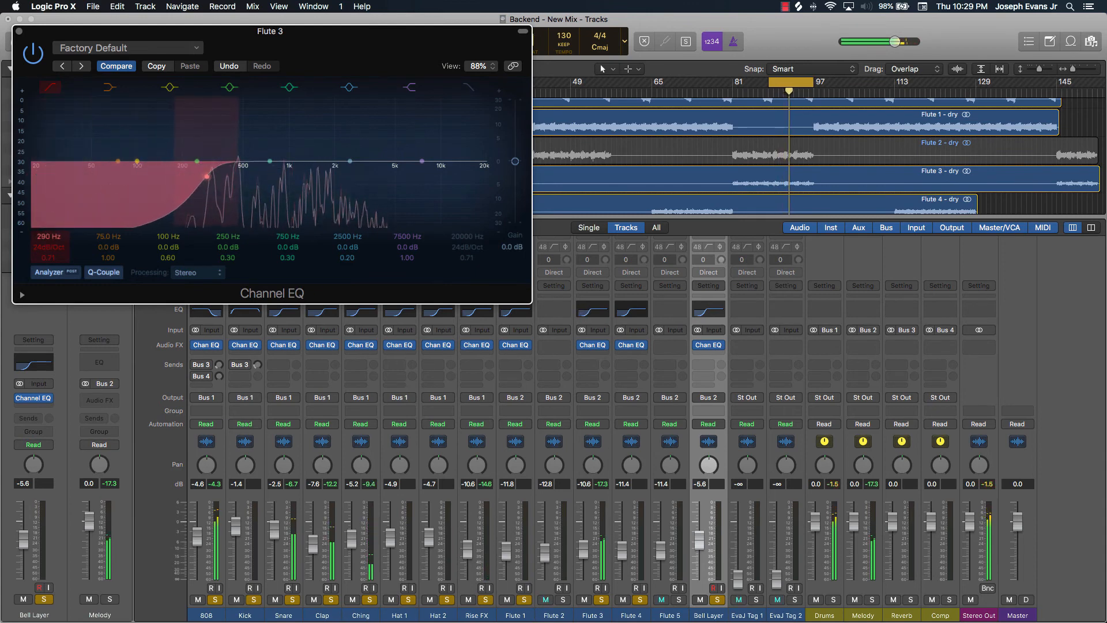
left_click(21, 31)
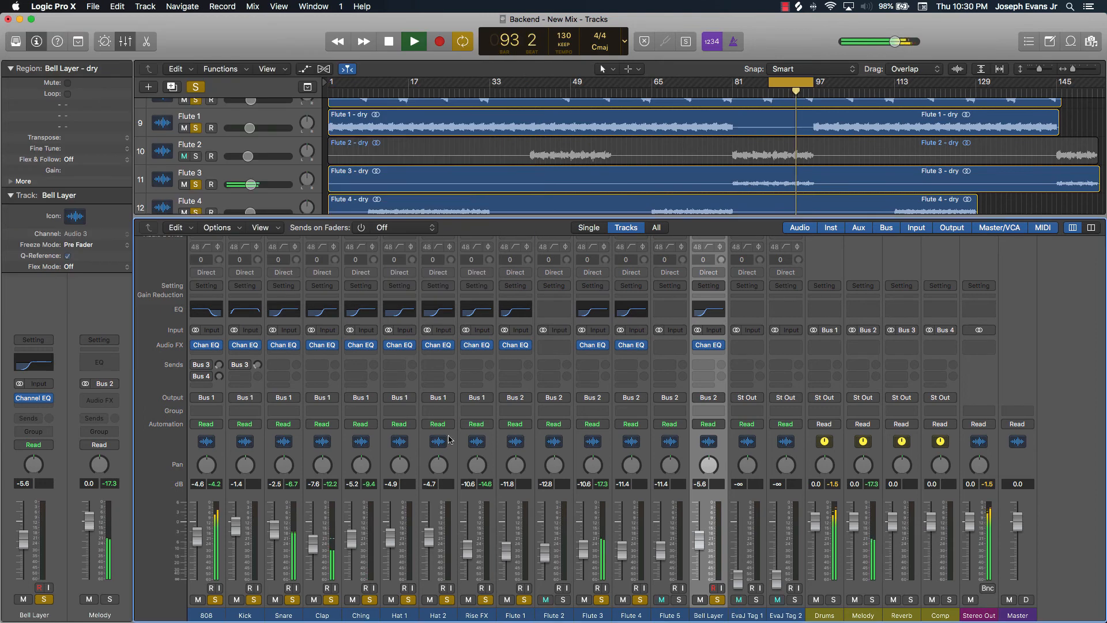
Solo Flute 2 and add a Channel EQ with the high-pass at 270 Hz and low-pass at 9000 Hz, then close it
left_click(562, 601)
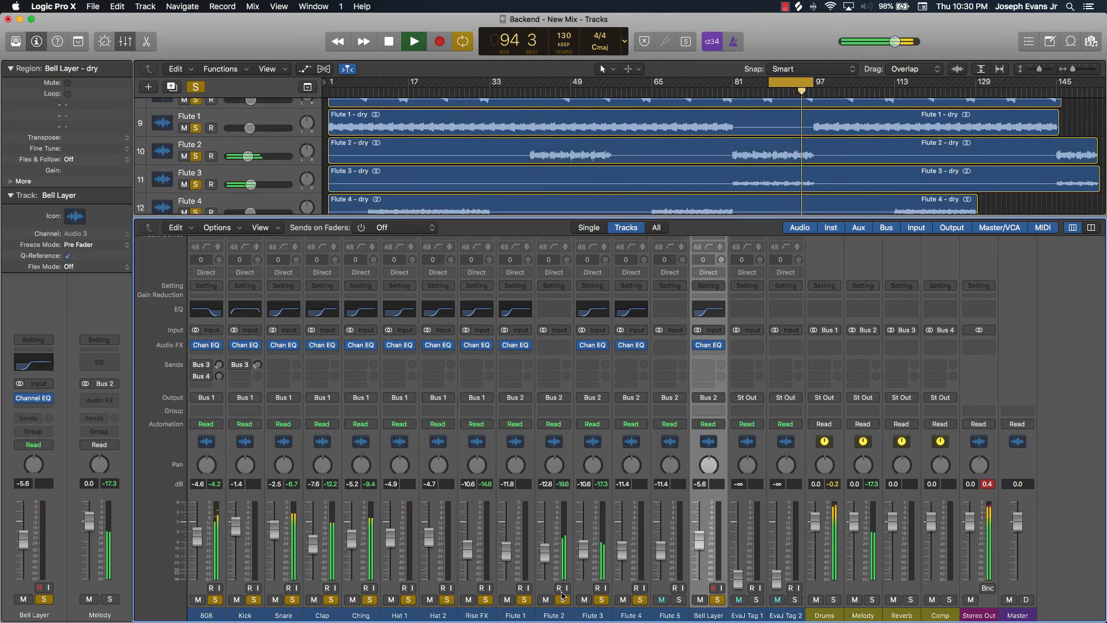
left_click(565, 316)
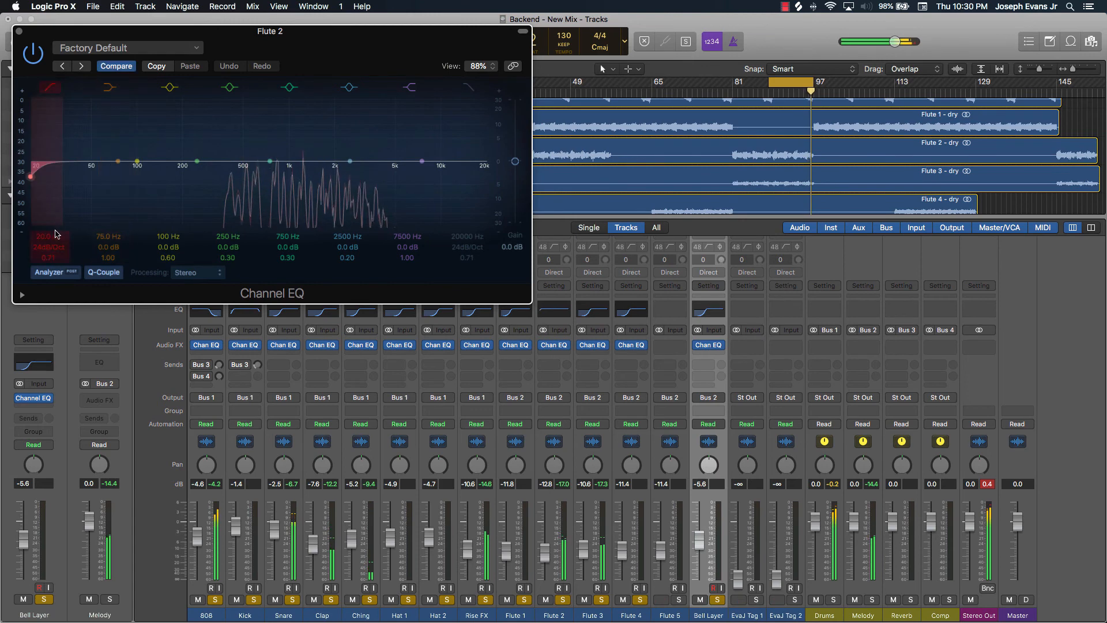
left_click_drag(56, 233, 56, 202)
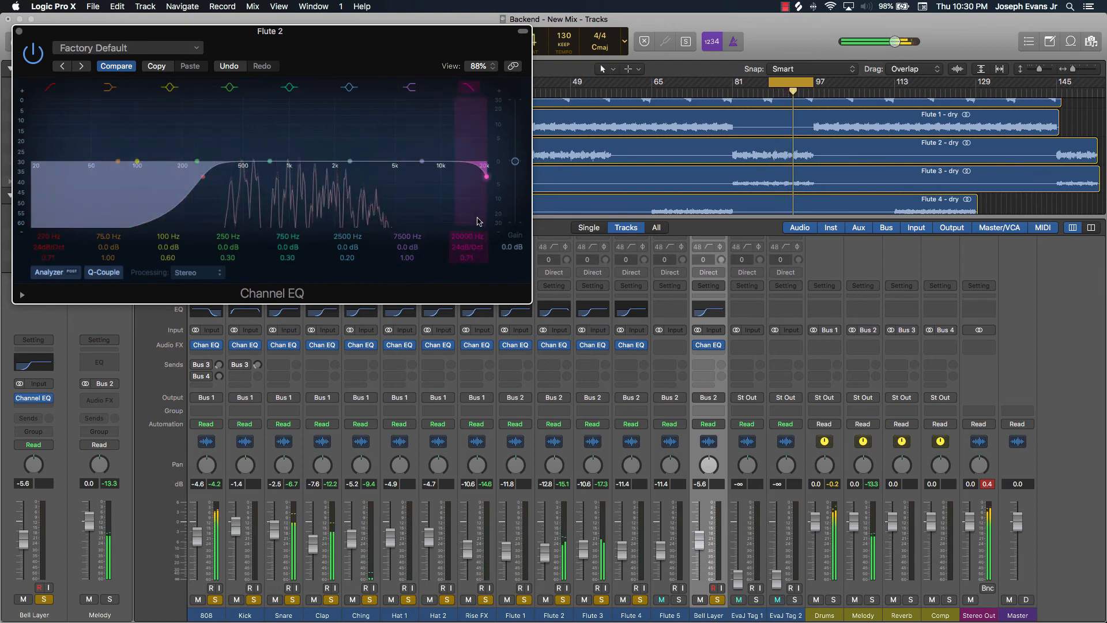
left_click_drag(486, 176, 434, 177)
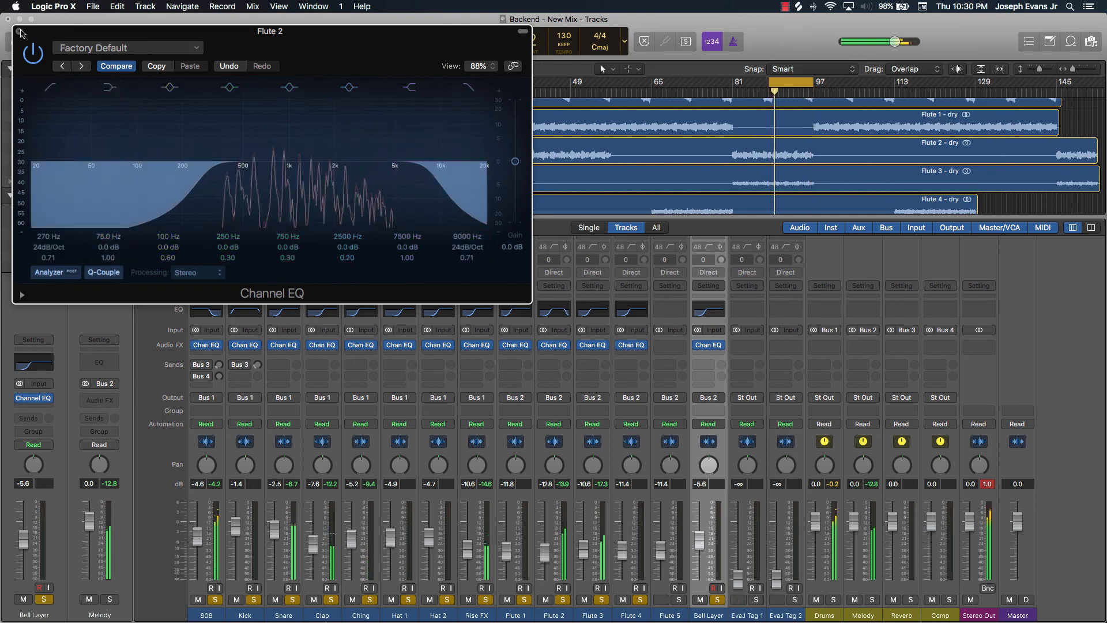
left_click(19, 31)
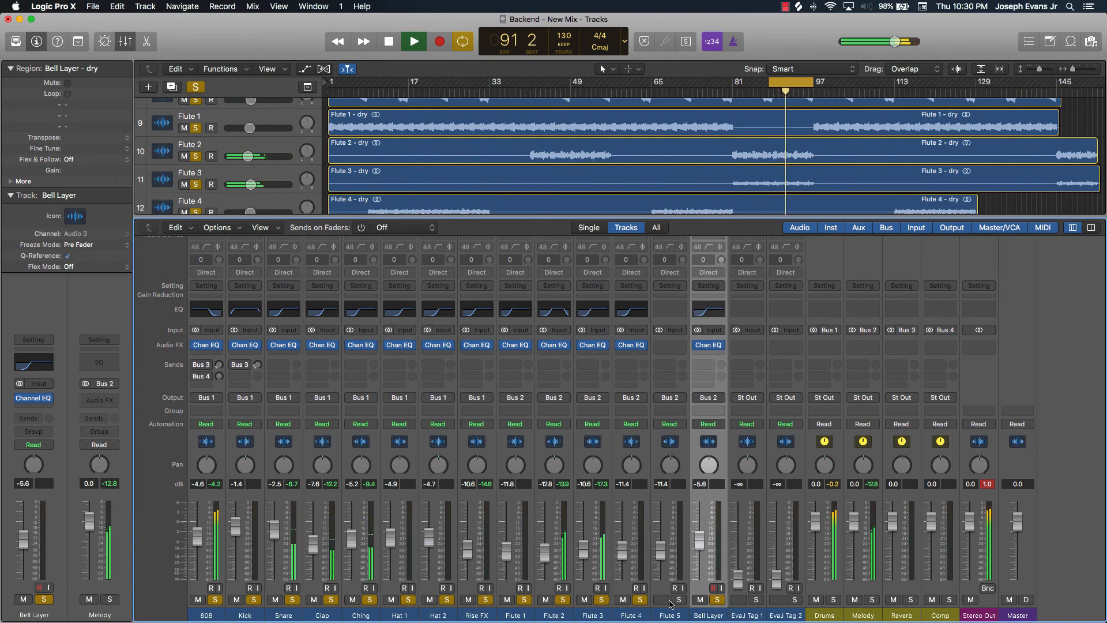
Stop playback and move the cycle region later, to about bars 105 to 113
key("space")
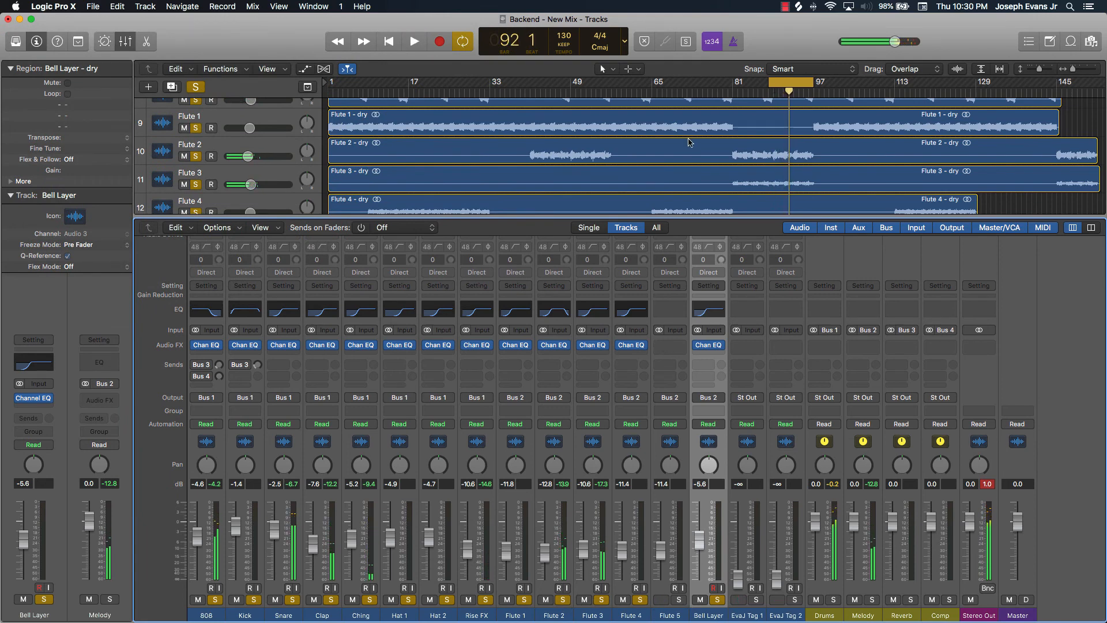
scroll(690, 142, "down", 5)
scroll(690, 142, "up", 3)
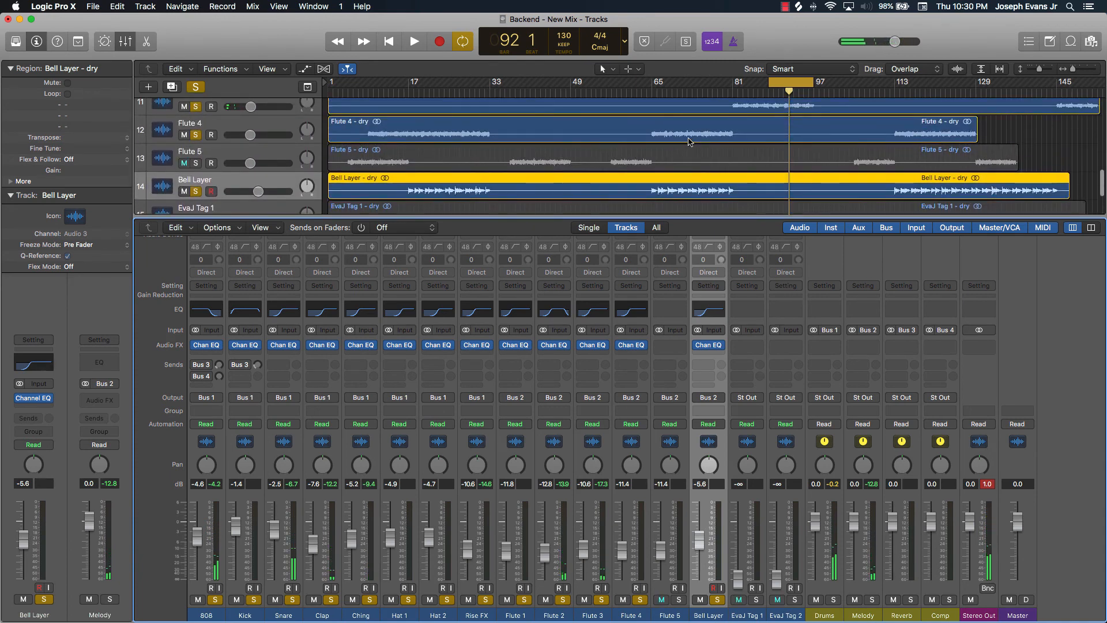
left_click_drag(784, 87, 879, 79)
Solo Flute 5, add a Channel EQ with its high-pass filter at 220 Hz while playing, then close it
left_click(869, 157)
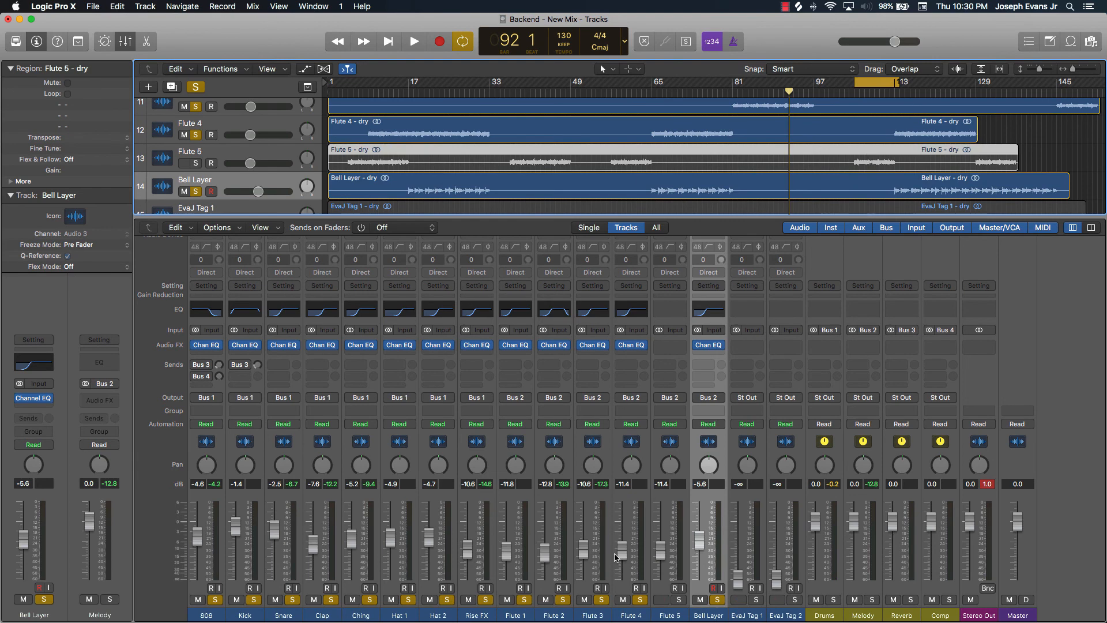
left_click(679, 600)
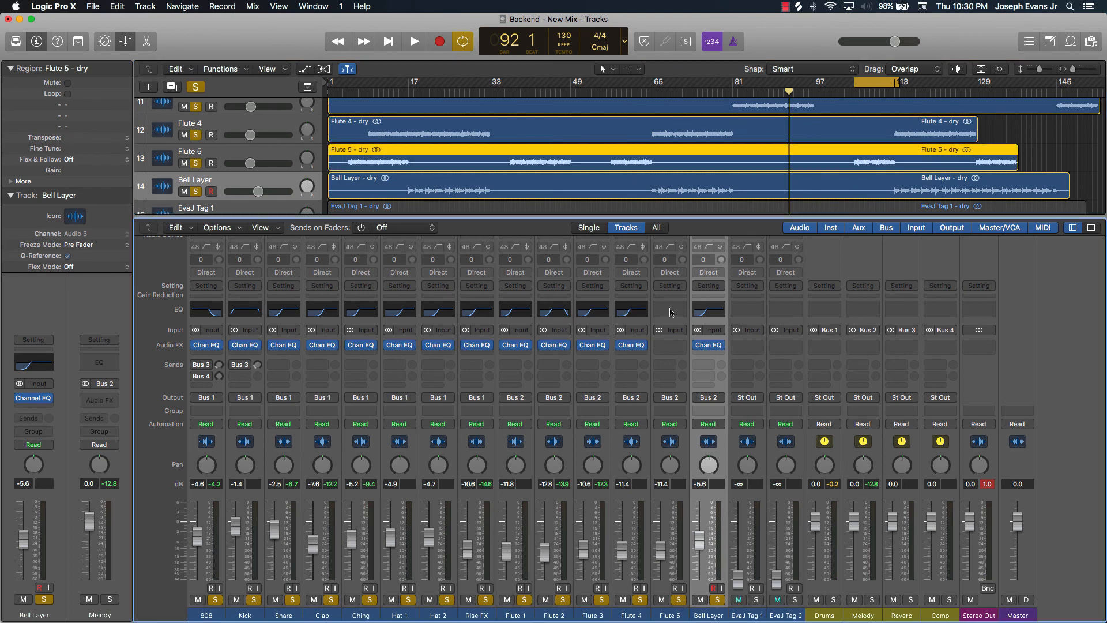
left_click(670, 312)
key("space")
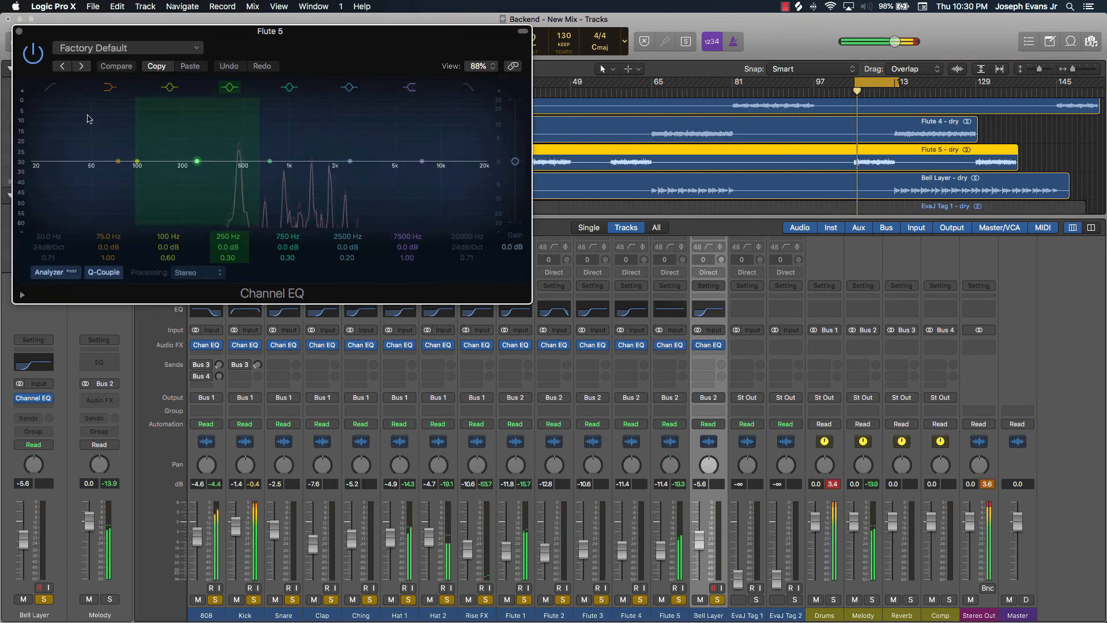
left_click(56, 109)
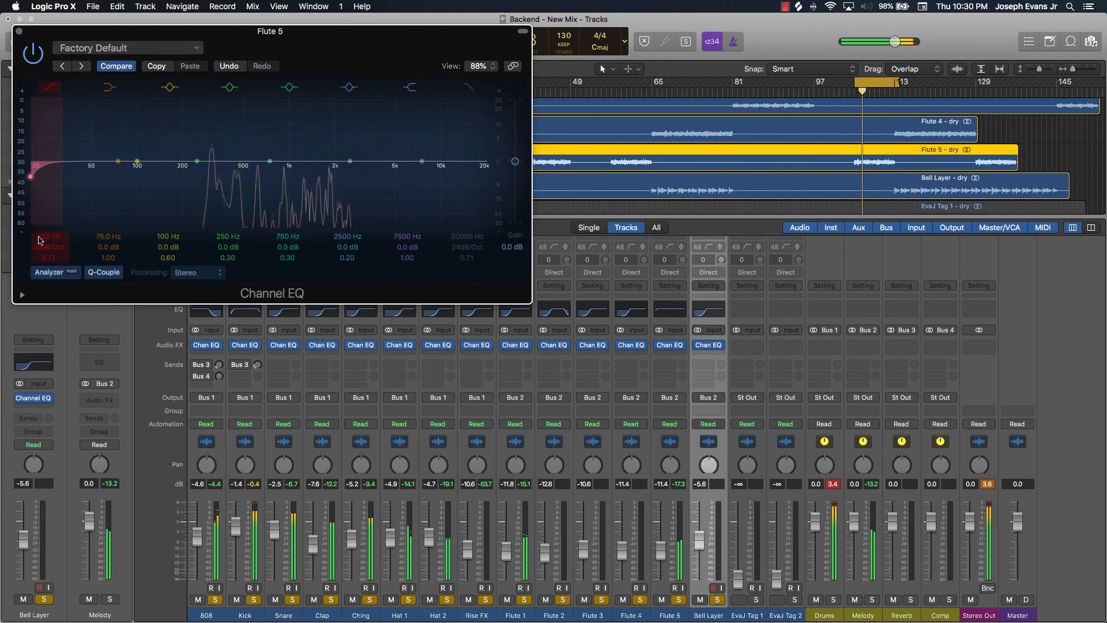
left_click_drag(30, 177, 205, 176)
left_click_drag(44, 237, 43, 239)
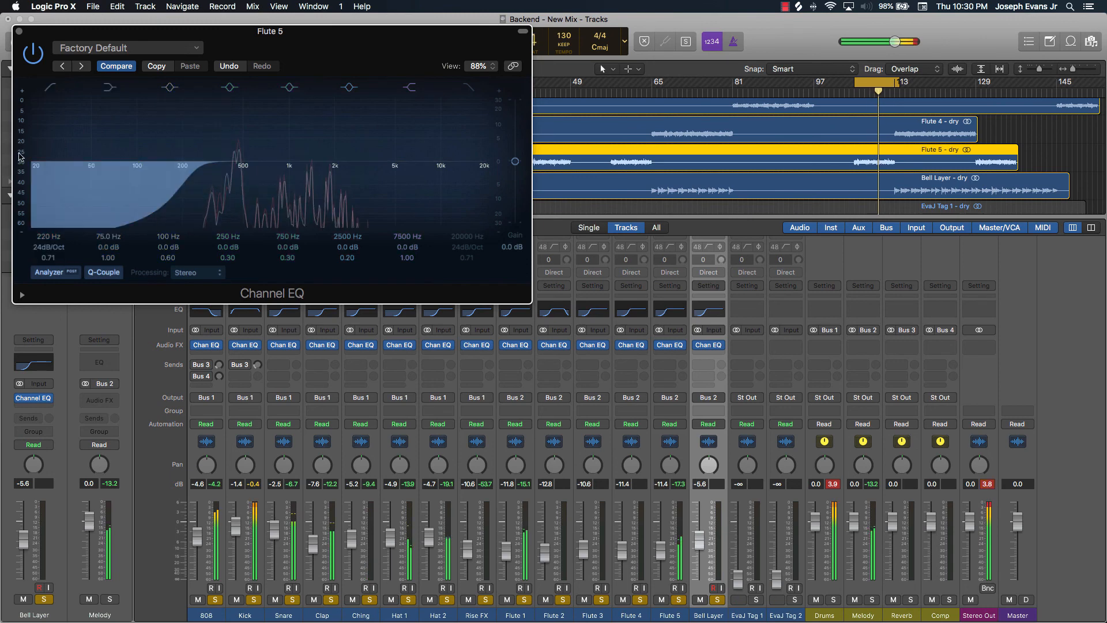
left_click(19, 31)
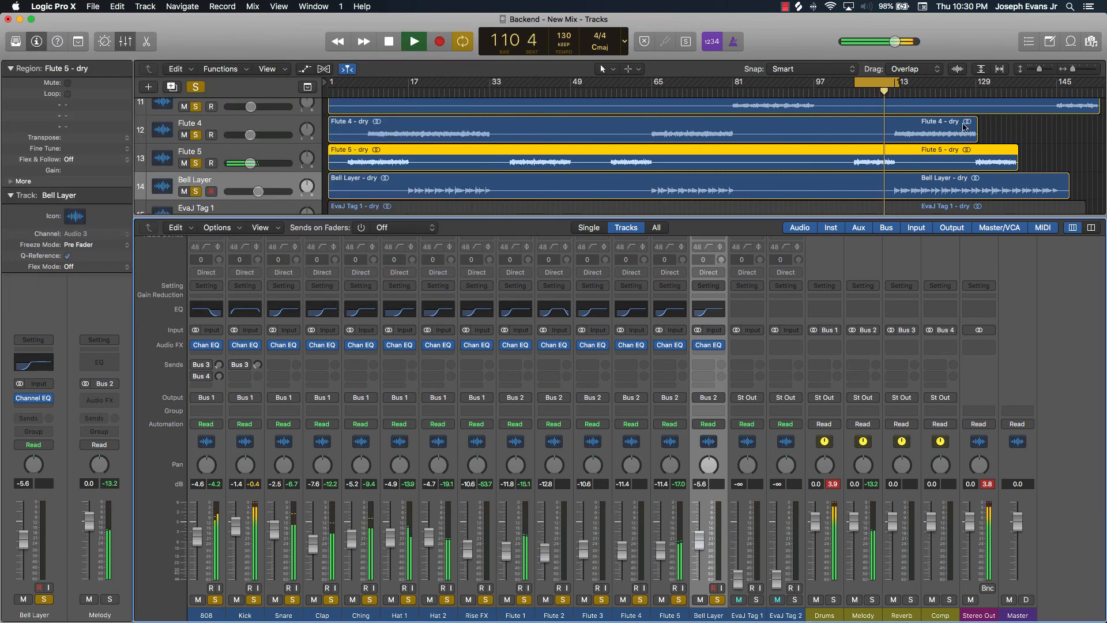
Turn off the cycle, stop playback, and clear the solo on every track
left_click(875, 83)
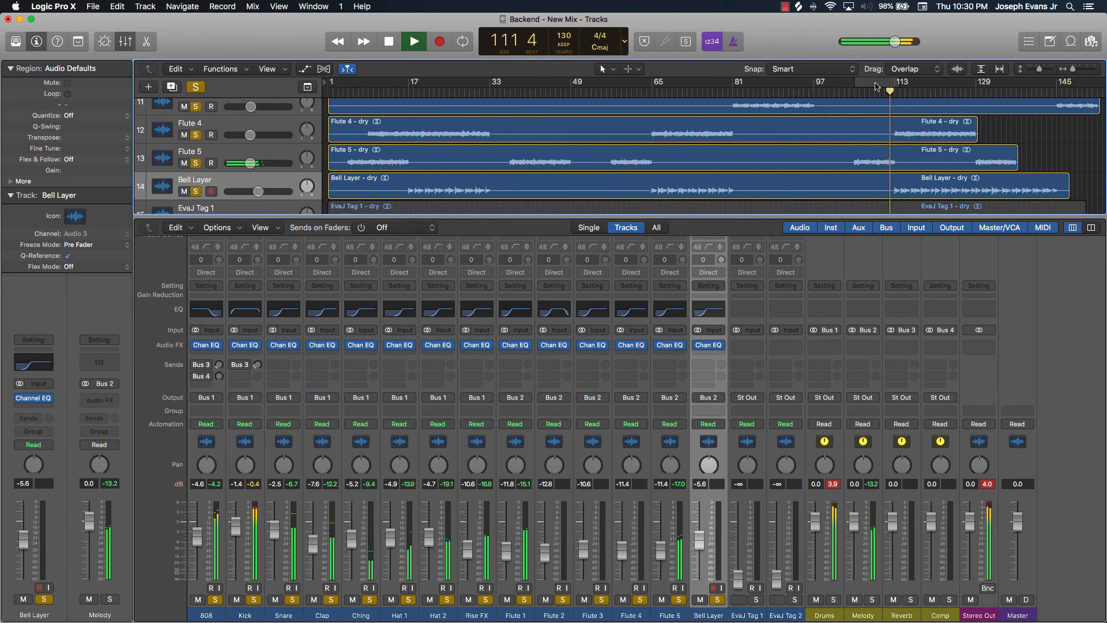
key("space")
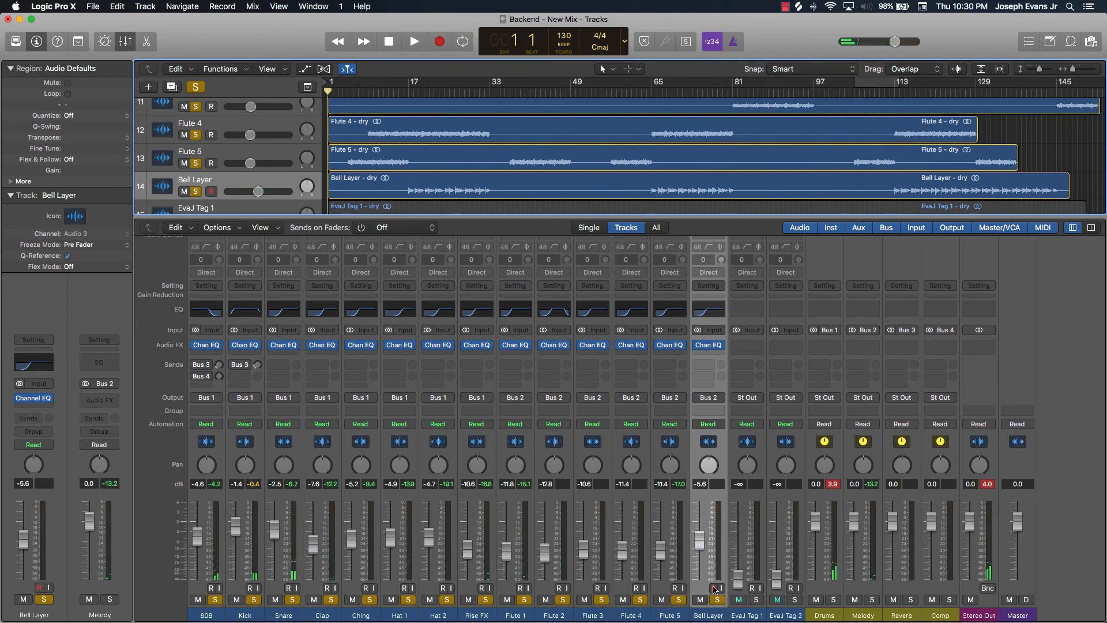
left_click_drag(719, 618, 183, 563)
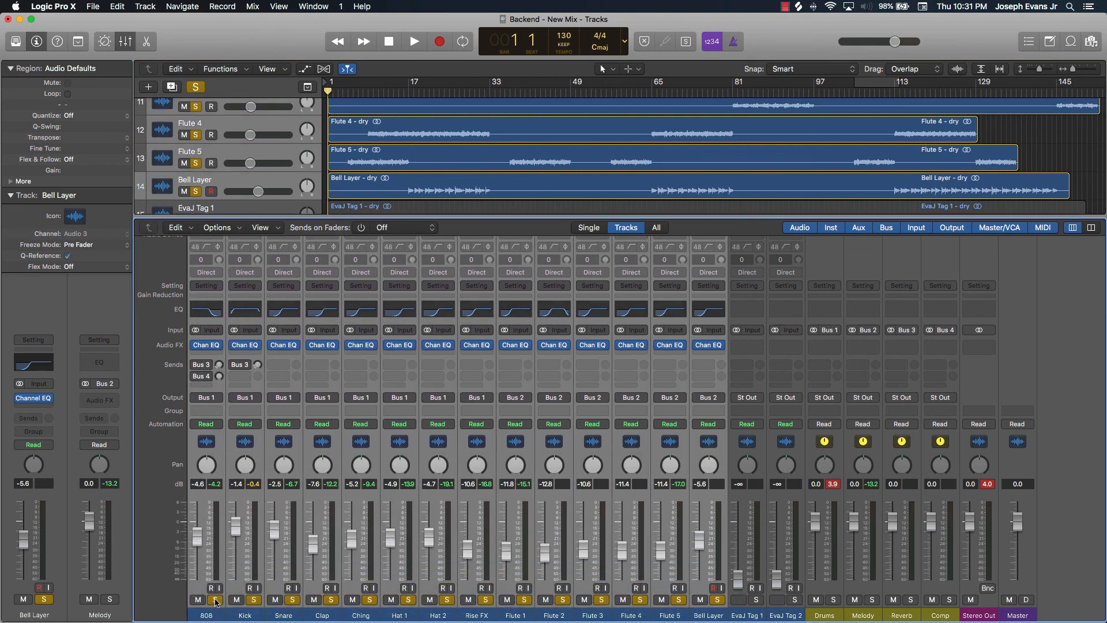
left_click(216, 598)
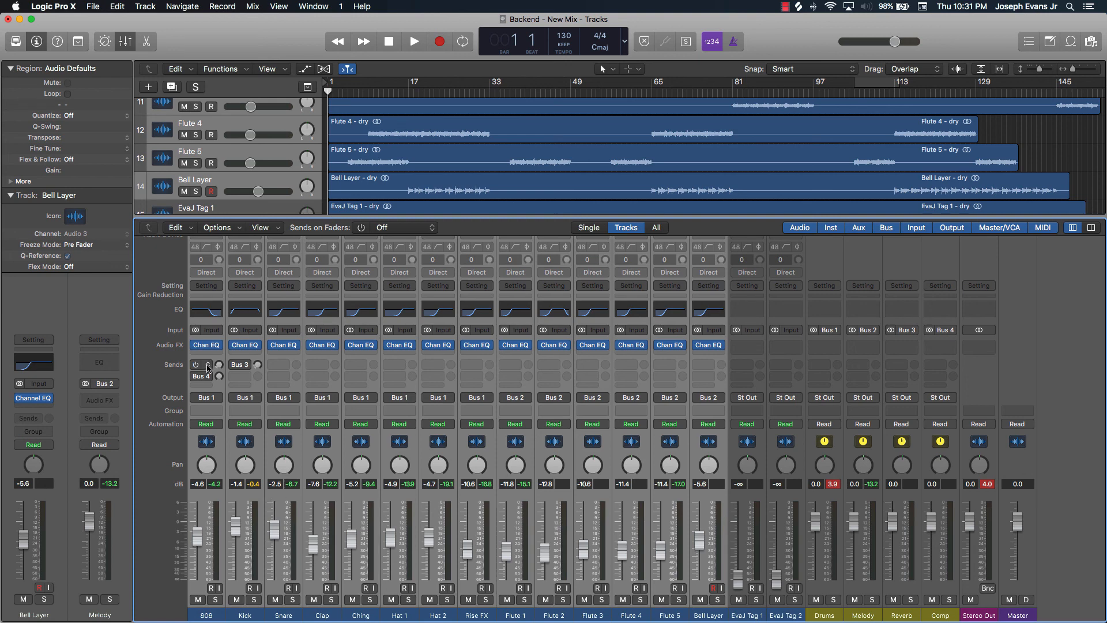
Remove the Bus 3 and Bus 4 sends from the 808 channel
left_click(209, 368)
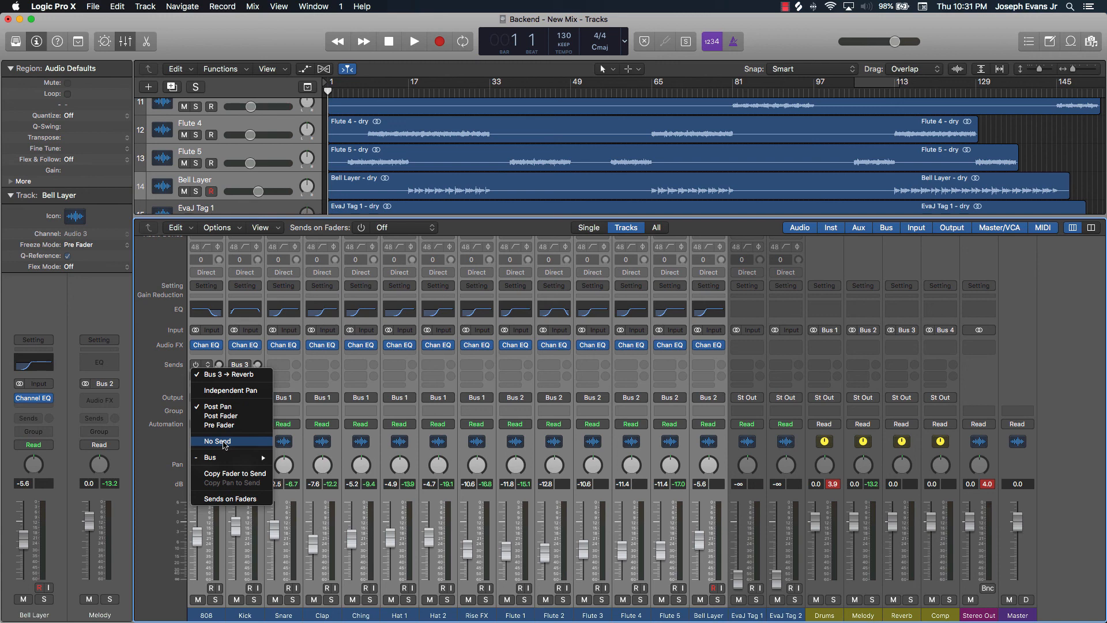
left_click(224, 442)
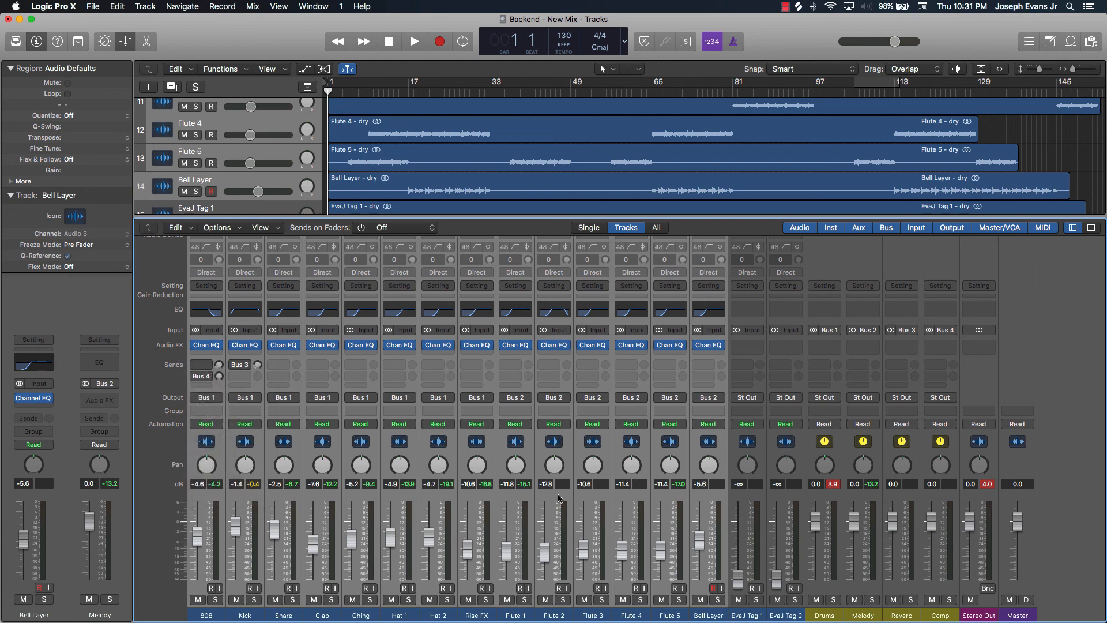
left_click(209, 380)
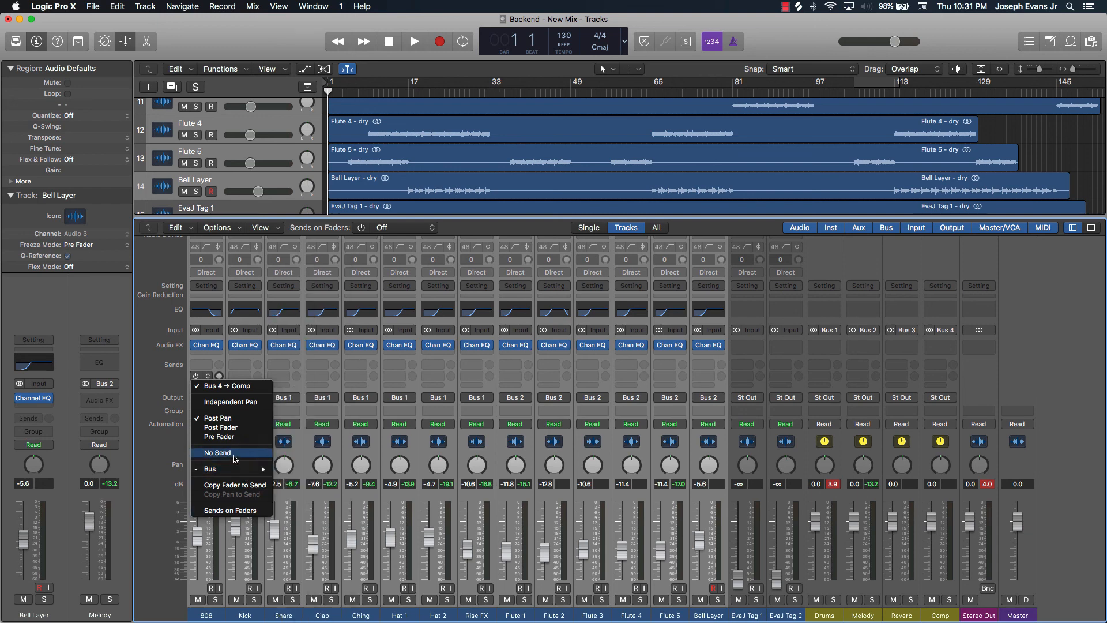
left_click(234, 455)
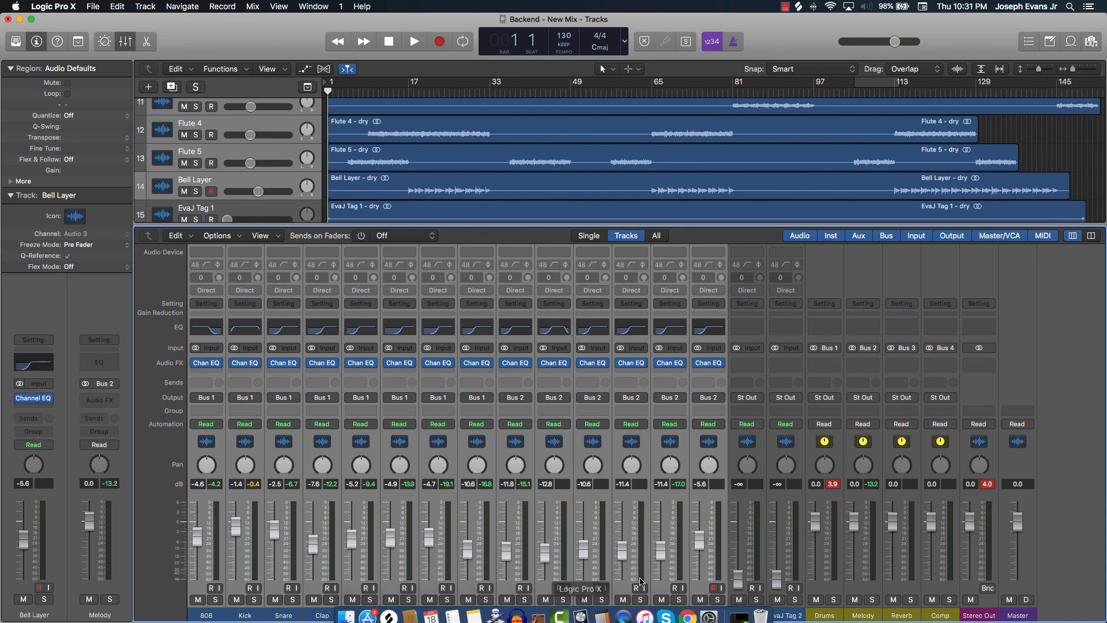